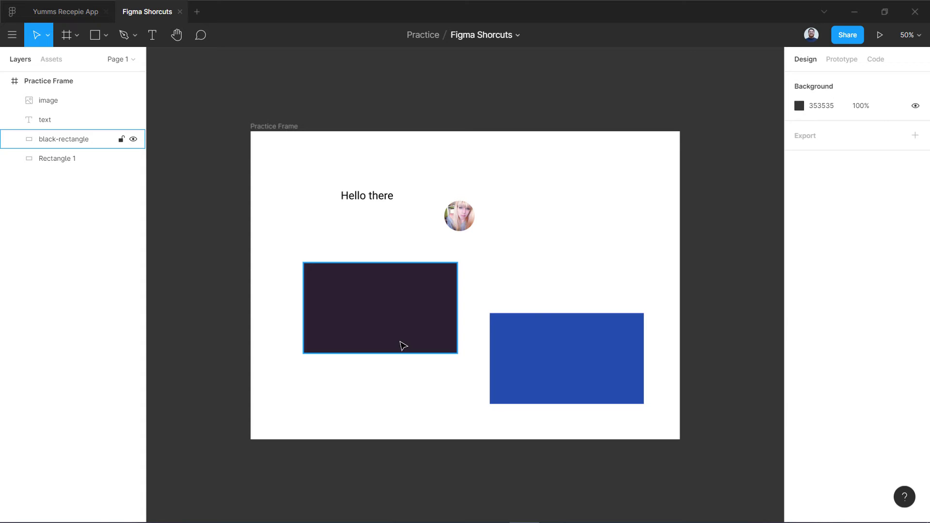
# - Select the dark 2B2130 rectangle and the blue 254CAF rectangle together
pyautogui.click(404, 323)
pyautogui.click(266, 259)
pyautogui.moveTo(274, 250); pyautogui.dragTo(586, 393)
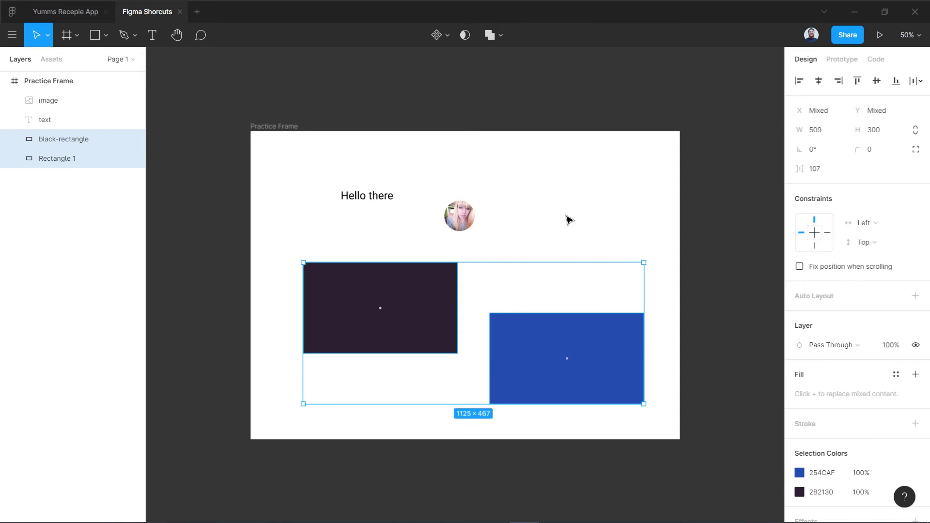
# - Align both rectangles' vertical centres (Alt+V), then their horizontal centres (Alt+H) at X 482
pyautogui.press('alt')
pyautogui.hotkey('alt', 'v')
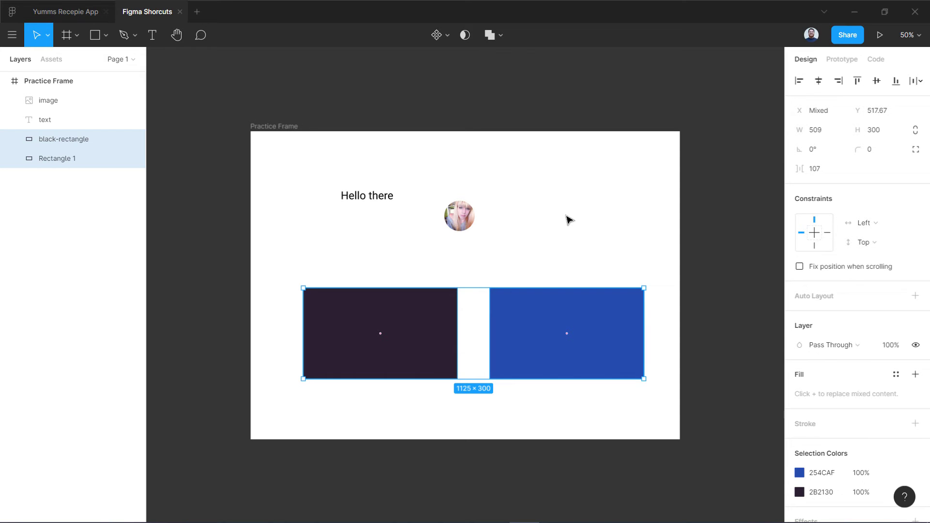
pyautogui.hotkey('ctrl', 'z')
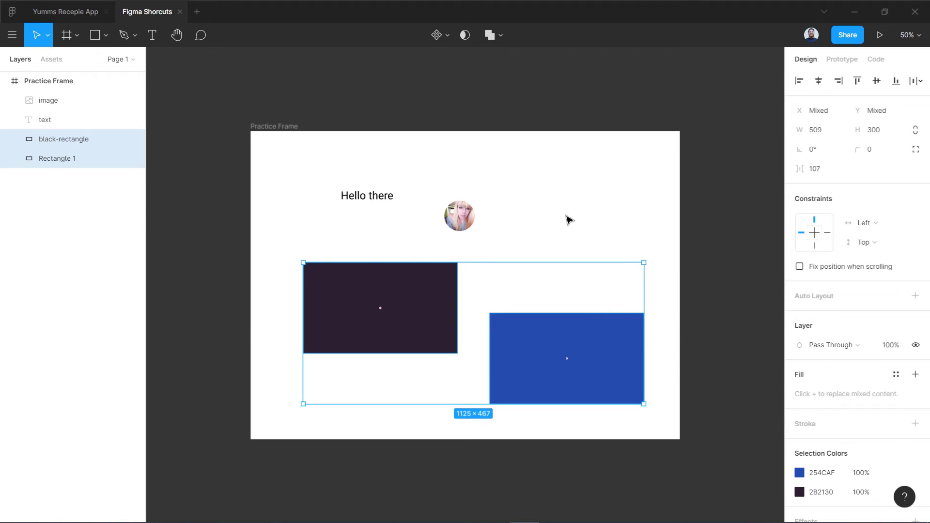
pyautogui.press('alt')
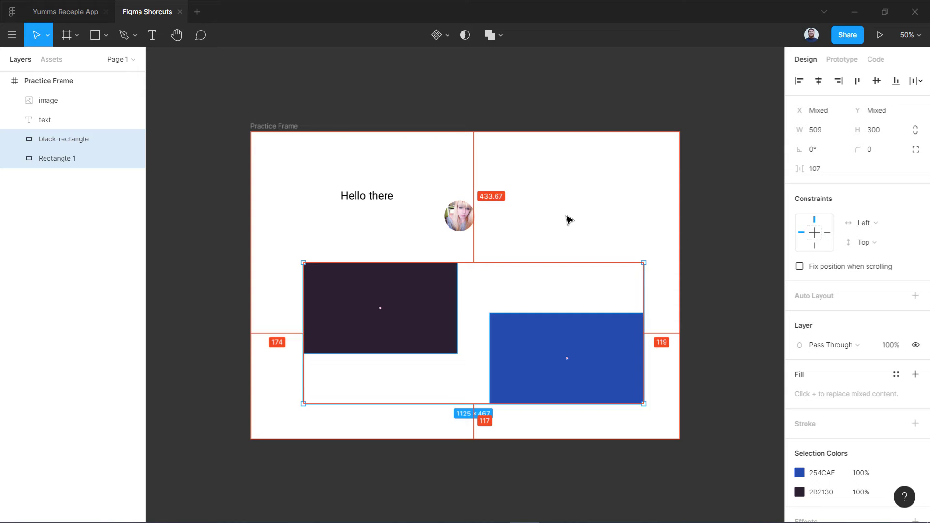
pyautogui.hotkey('alt', 'v')
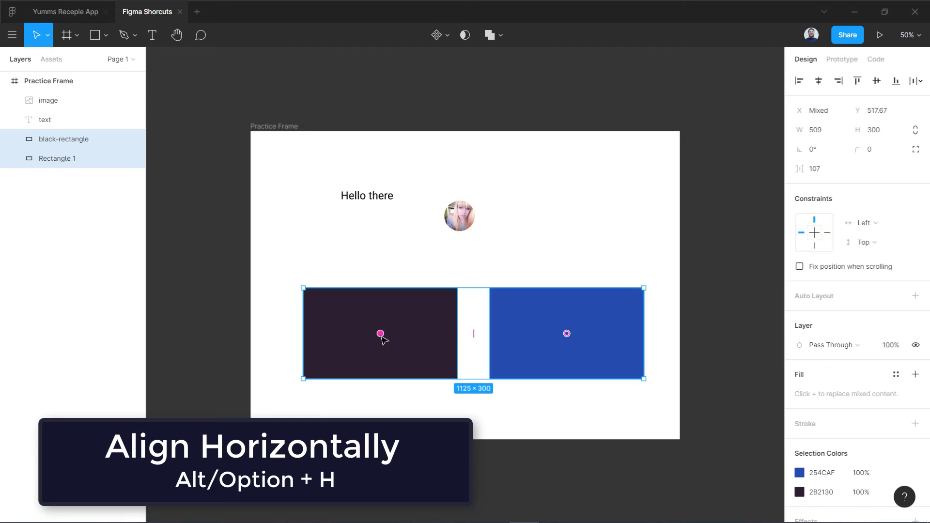
pyautogui.press('alt')
pyautogui.hotkey('alt', 'h')
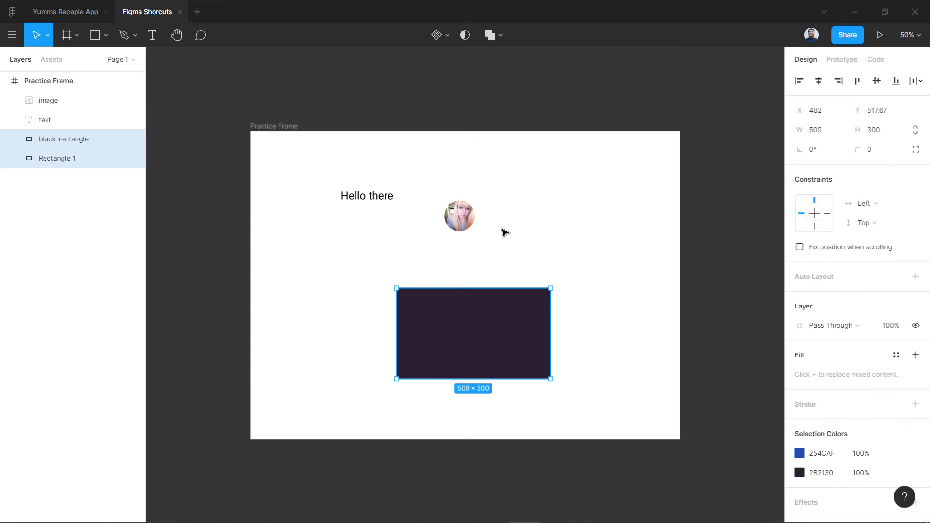
# - Centre Hello there over the photo, then place the blue rectangle left at X 181 and the dark one right
pyautogui.click(468, 219)
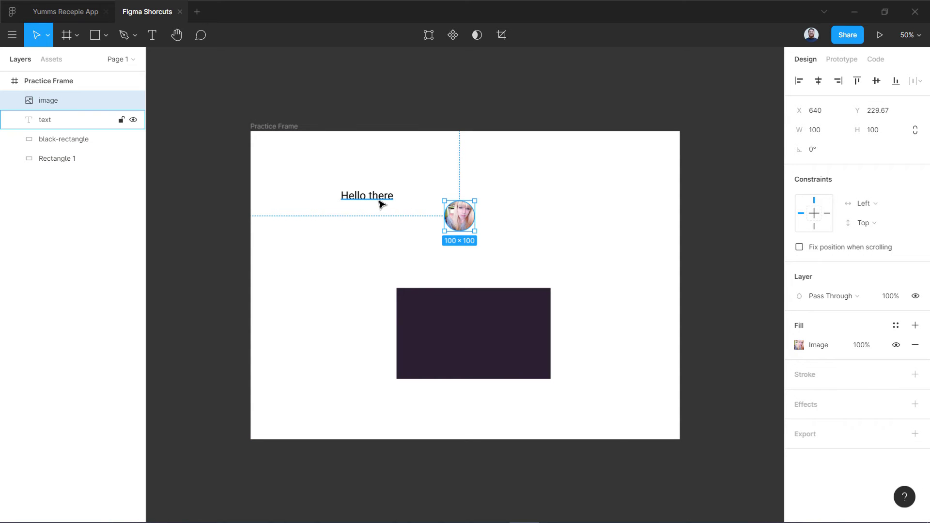
pyautogui.keyDown('shift'); pyautogui.click(379, 204); pyautogui.keyUp('shift')
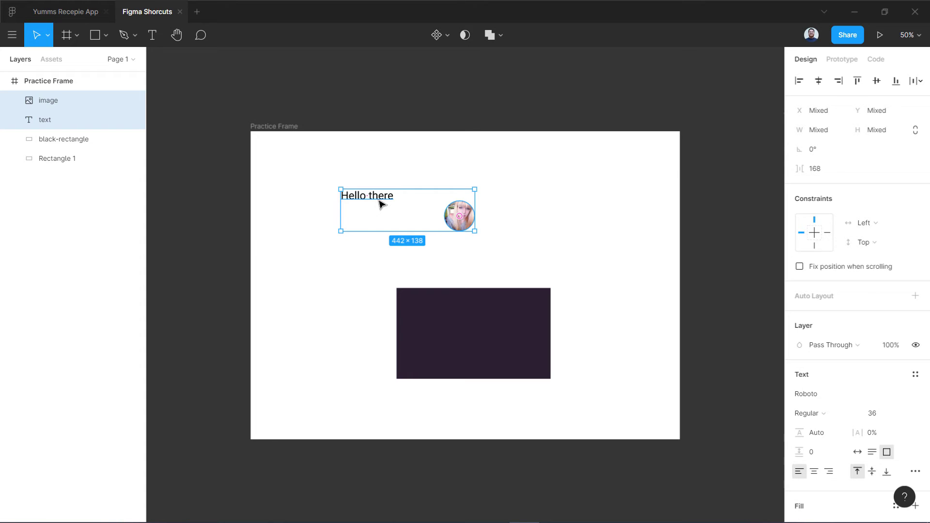
pyautogui.hotkey('alt', 'h')
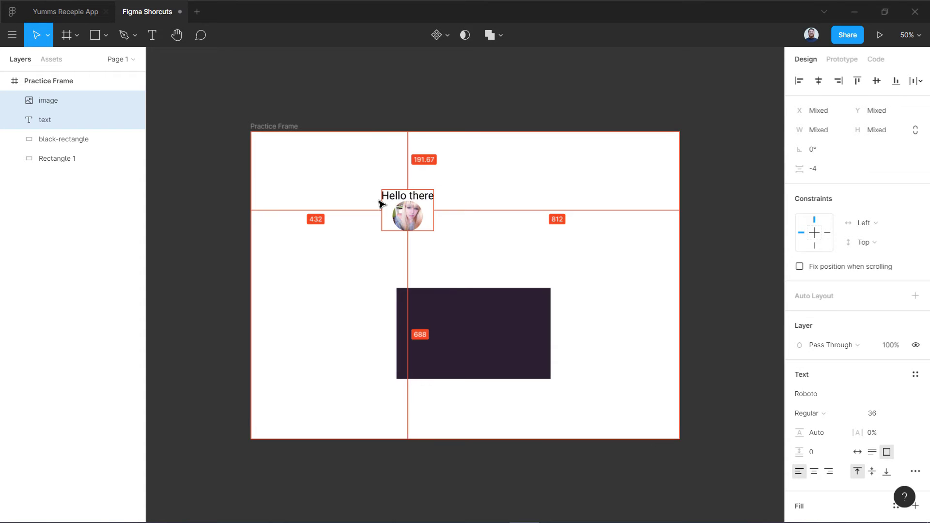
pyautogui.moveTo(434, 306); pyautogui.dragTo(577, 335)
pyautogui.moveTo(403, 334); pyautogui.dragTo(309, 334)
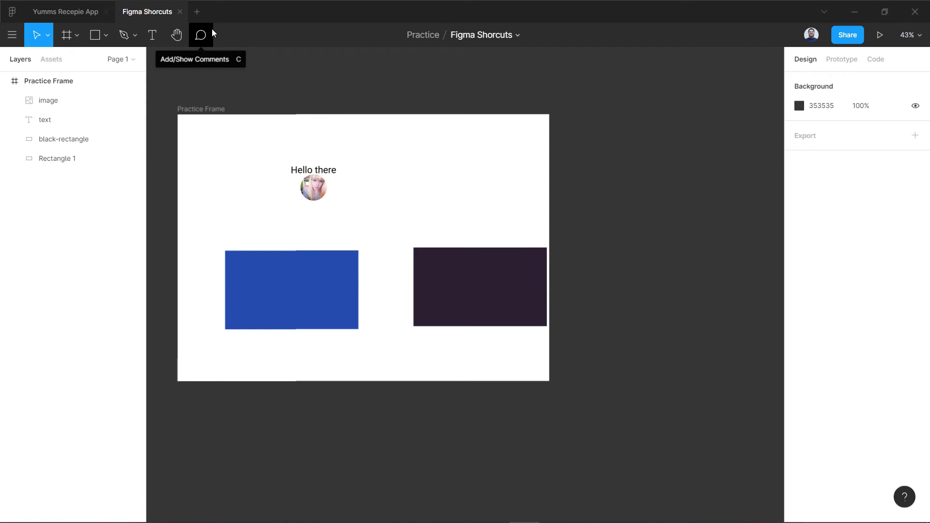
# - Add a 360×640 Android - 1 frame from the Android phone preset, discarding a hand-drawn frame
pyautogui.press('f')
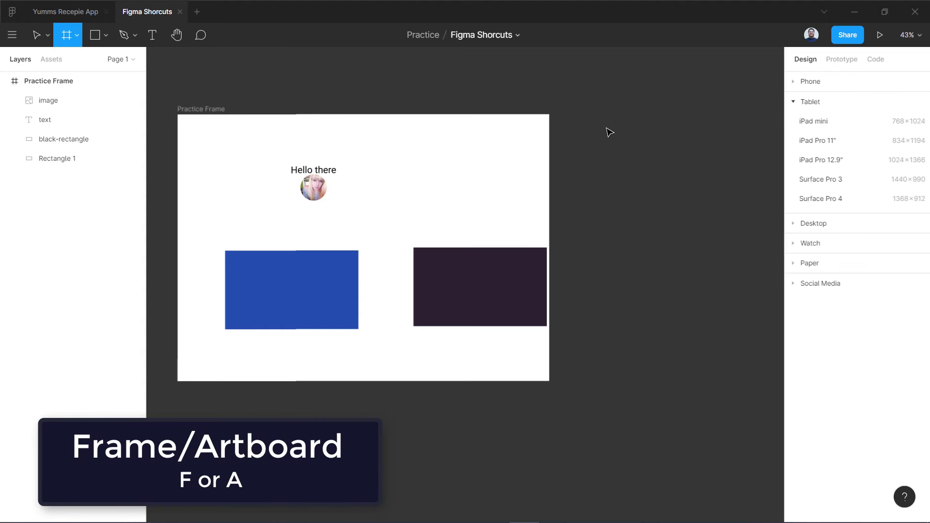
pyautogui.moveTo(568, 99); pyautogui.dragTo(755, 394)
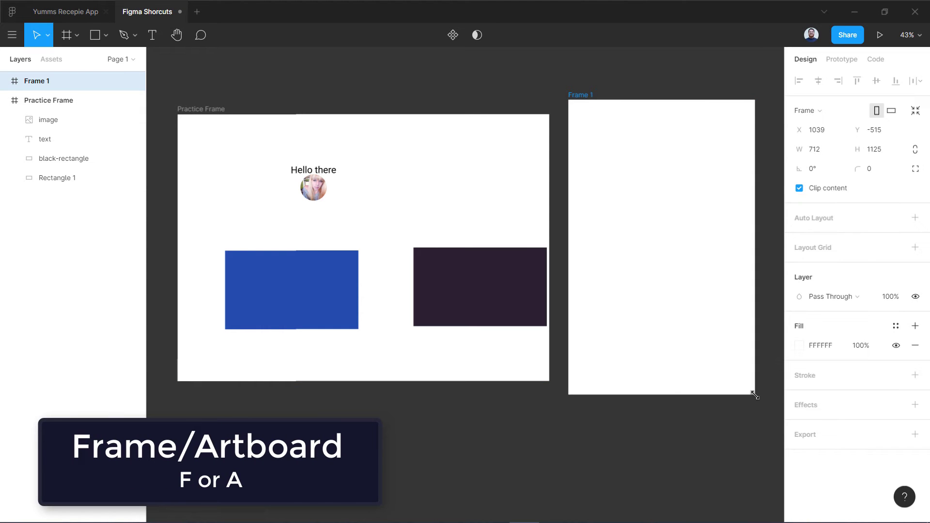
pyautogui.press('Delete')
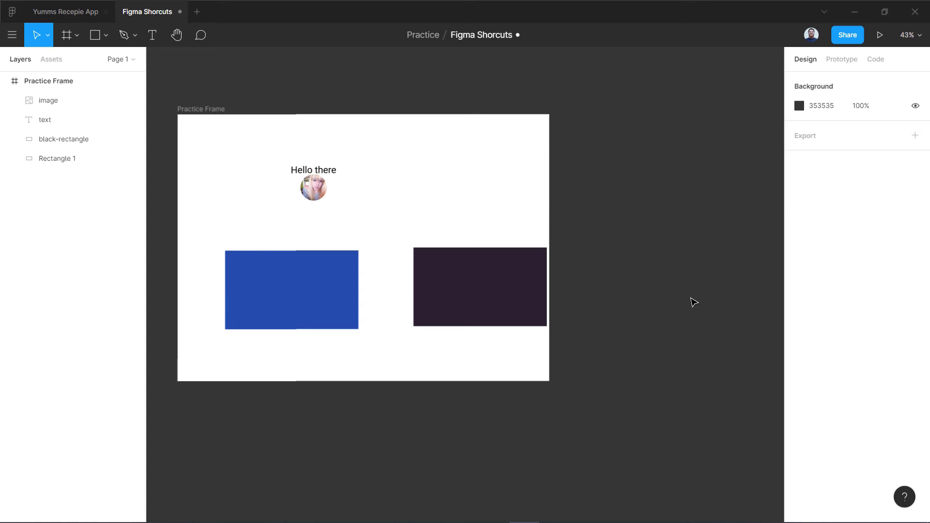
pyautogui.press('f')
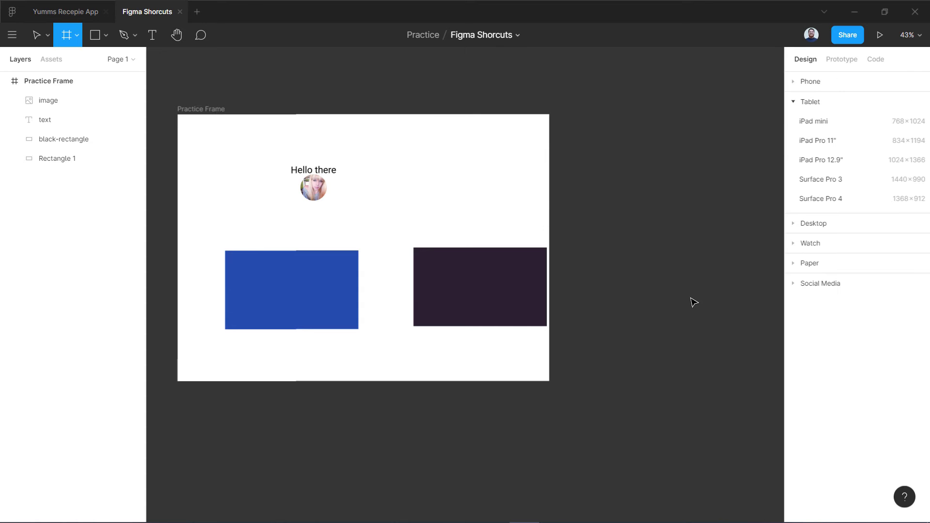
pyautogui.click(810, 82)
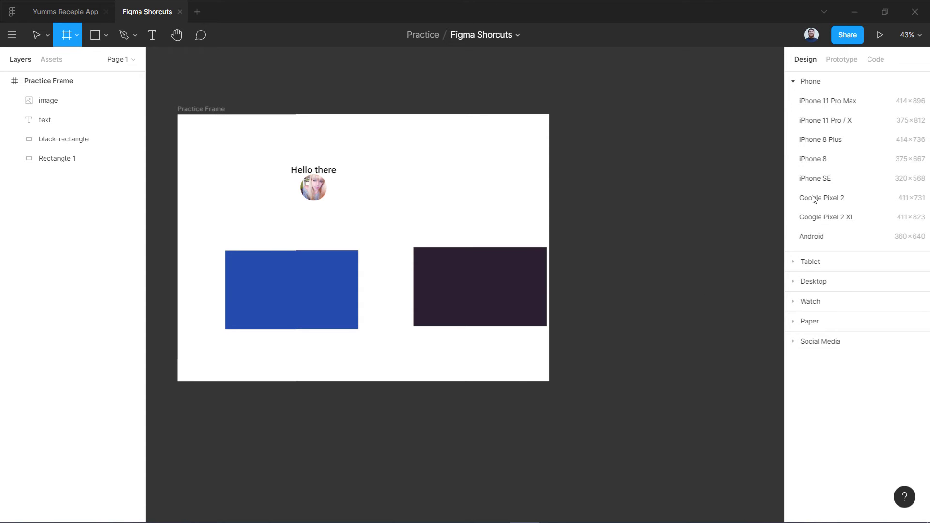
pyautogui.click(811, 236)
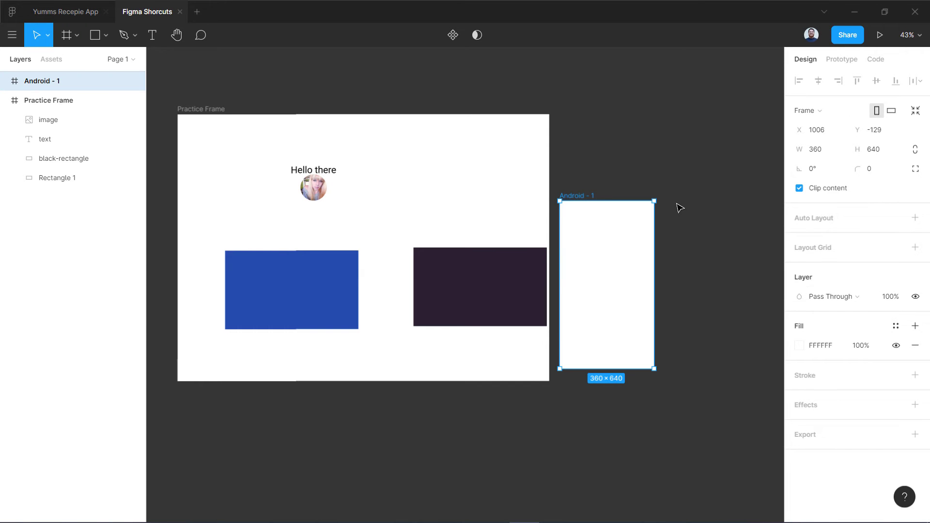
# - At 100% zoom, draw a grey rectangle and a 179×179 circle in Android - 1
pyautogui.hotkey('shift', '0')
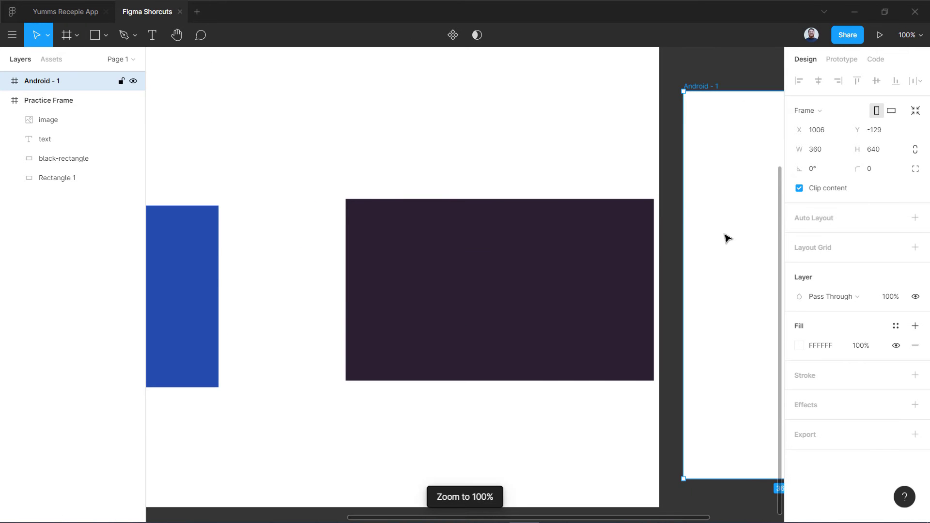
pyautogui.moveTo(726, 248); pyautogui.dragTo(399, 234)
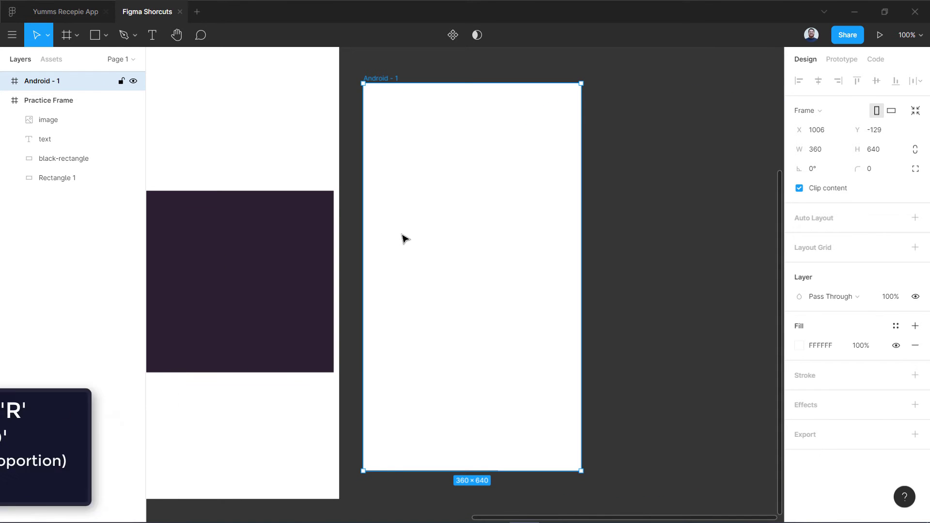
pyautogui.press('r')
pyautogui.moveTo(406, 150); pyautogui.dragTo(495, 205)
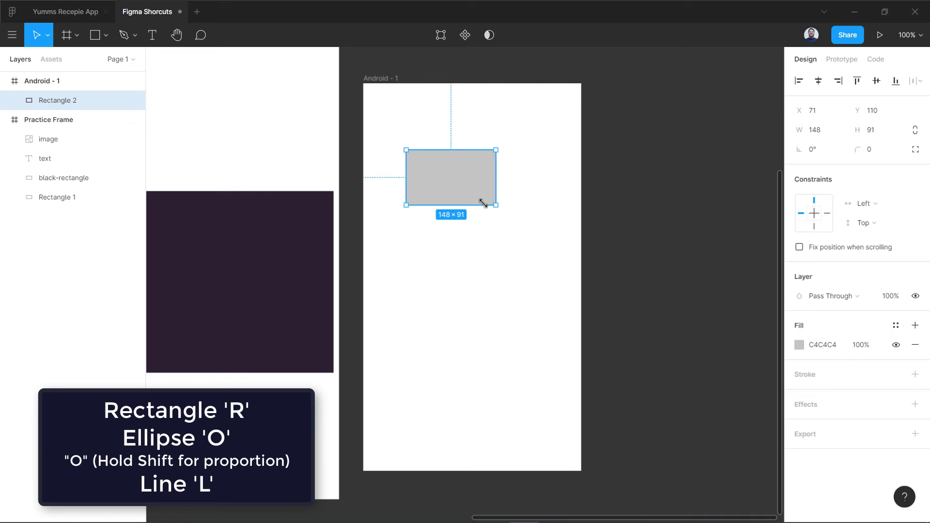
pyautogui.press('o')
pyautogui.moveTo(416, 263)
pyautogui.mouseDown()
pyautogui.moveTo(539, 378)
pyautogui.moveTo(526, 363)
pyautogui.mouseUp()
# - Add a 186-wide horizontal line below the circle and an empty text box at the top
pyautogui.press('l')
pyautogui.moveTo(429, 408); pyautogui.dragTo(543, 419)
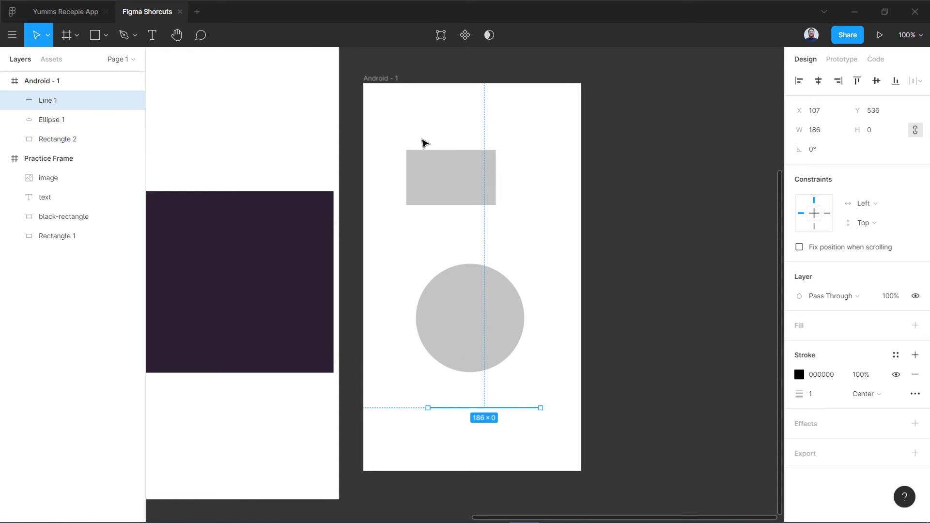
pyautogui.press('t')
pyautogui.moveTo(395, 102); pyautogui.dragTo(534, 135)
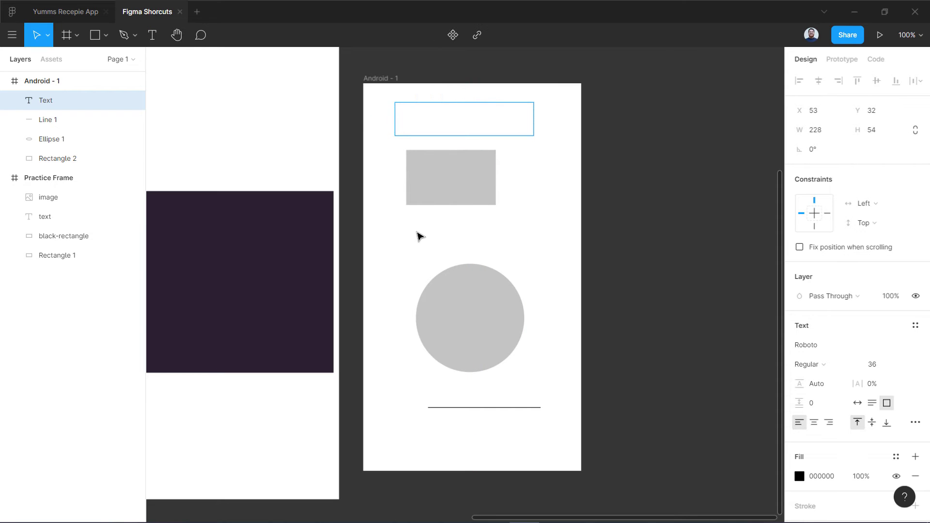
# - Enter 't' in the top text box and 'hello there' in a new text layer
pyautogui.write('t')
pyautogui.press('Escape')
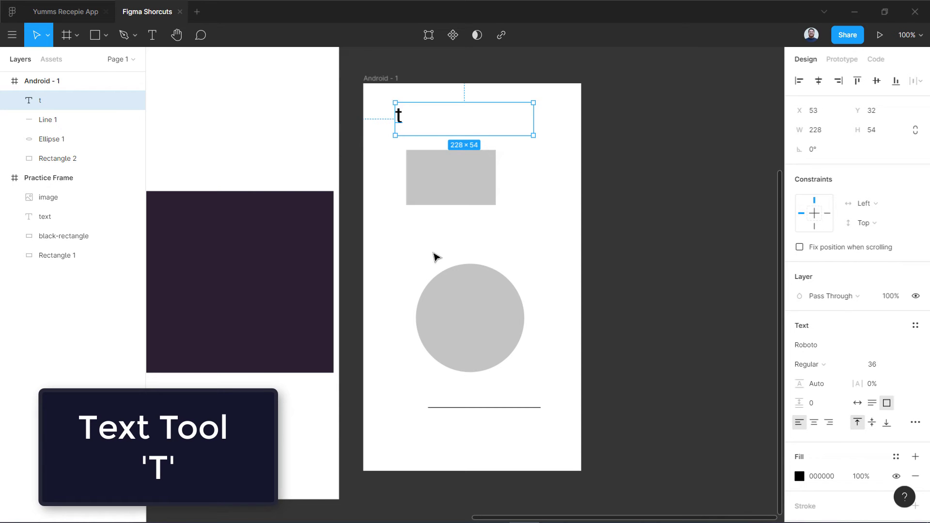
pyautogui.press('t')
pyautogui.click(427, 244)
pyautogui.write('jr;;')
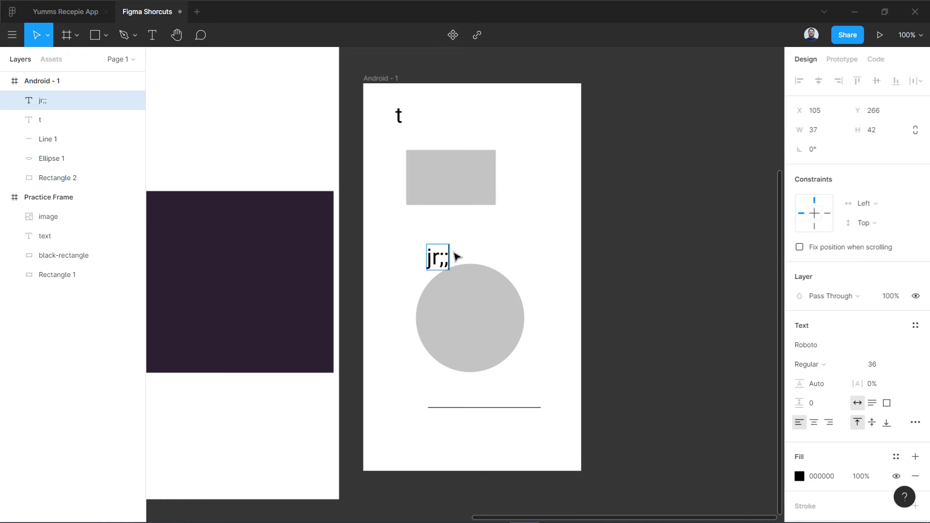
pyautogui.press('BackSpace')
pyautogui.press('BackSpace')
pyautogui.press('BackSpace')
pyautogui.press('BackSpace')
pyautogui.write('hello there')
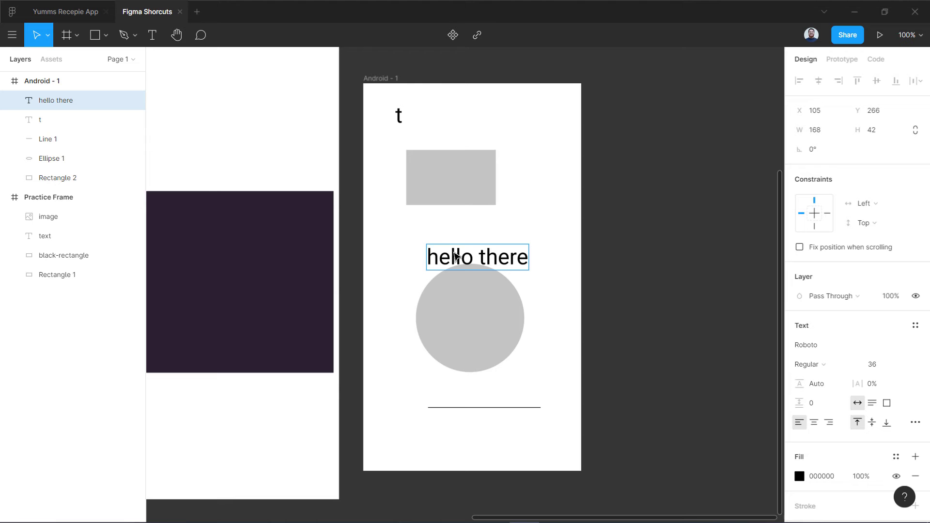
pyautogui.press('Escape')
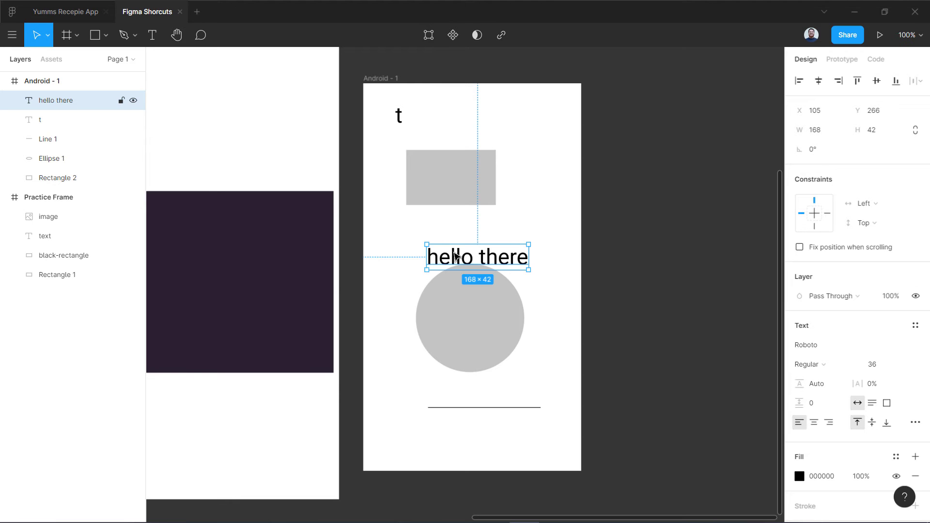
# - Move hello there onto the grey rectangle and start the Vector 1 pen path above the circle
pyautogui.moveTo(456, 257); pyautogui.dragTo(449, 180)
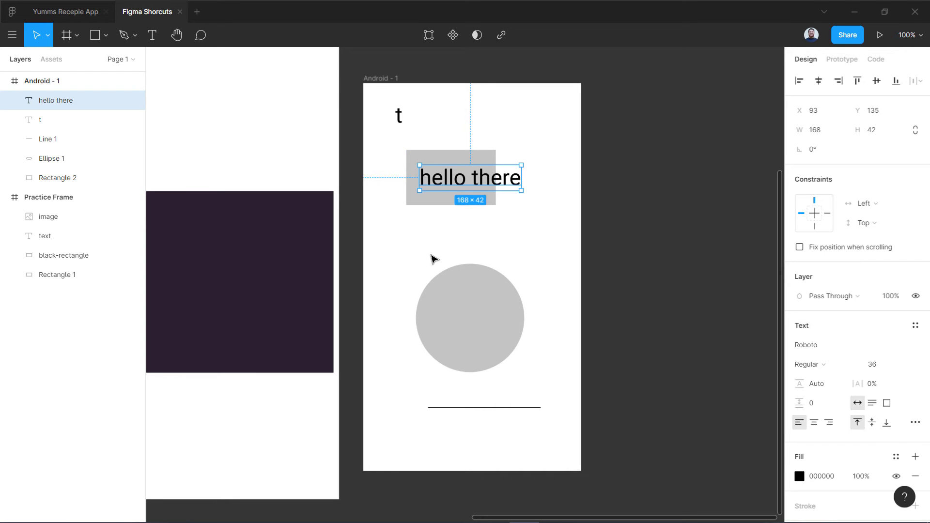
pyautogui.press('p')
pyautogui.moveTo(419, 255); pyautogui.dragTo(452, 247)
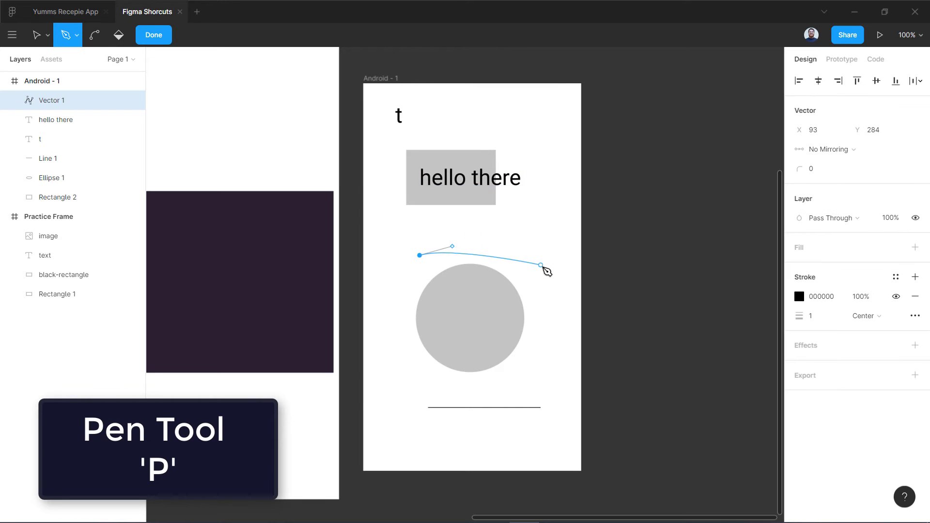
# - Add two curved anchors and close Vector 1 into a 206.53×259.92 outline around the circle
pyautogui.moveTo(542, 278); pyautogui.dragTo(543, 305)
pyautogui.moveTo(450, 404); pyautogui.dragTo(404, 376)
pyautogui.click(419, 255)
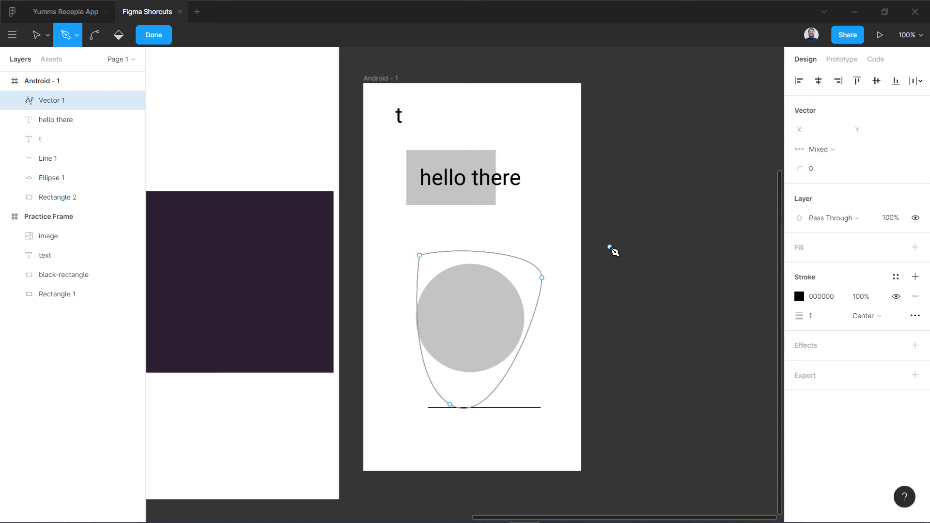
pyautogui.click(156, 37)
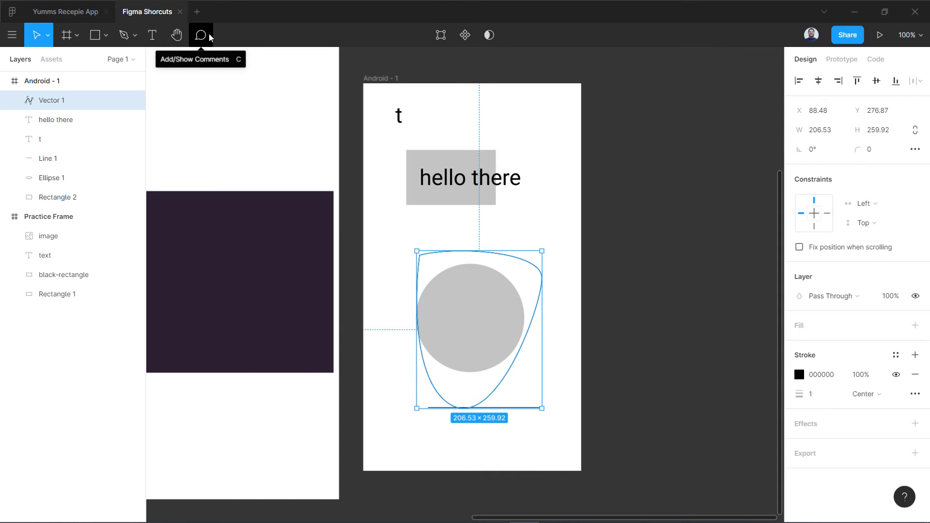
pyautogui.click(391, 80)
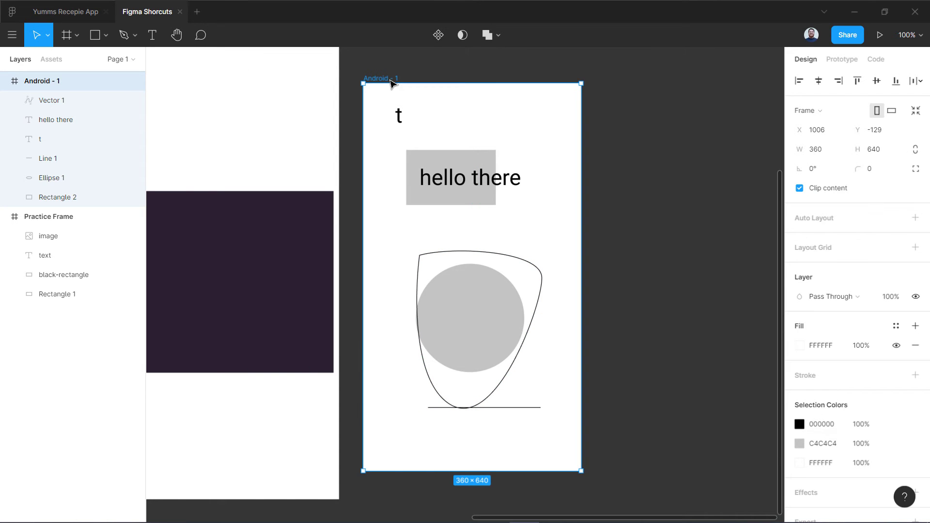
# - Delete Android - 1 with its contents and zoom out to view the whole Practice Frame at 50%
pyautogui.press('Delete')
pyautogui.moveTo(260, 123); pyautogui.dragTo(667, 155)
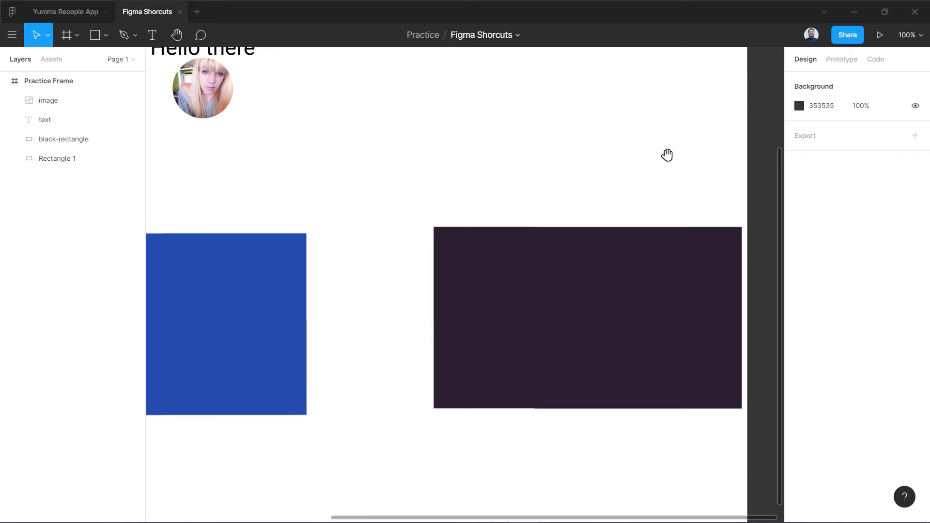
pyautogui.press('-')
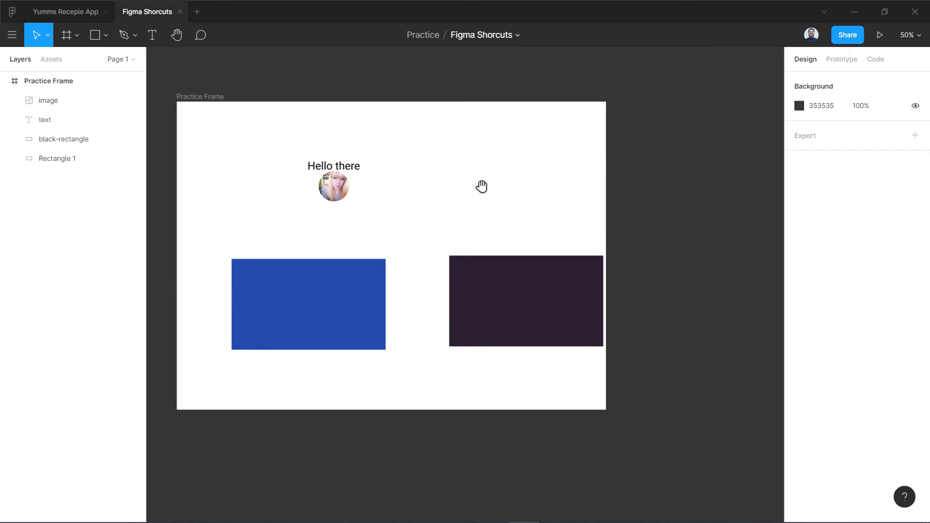
pyautogui.moveTo(474, 186); pyautogui.dragTo(496, 187)
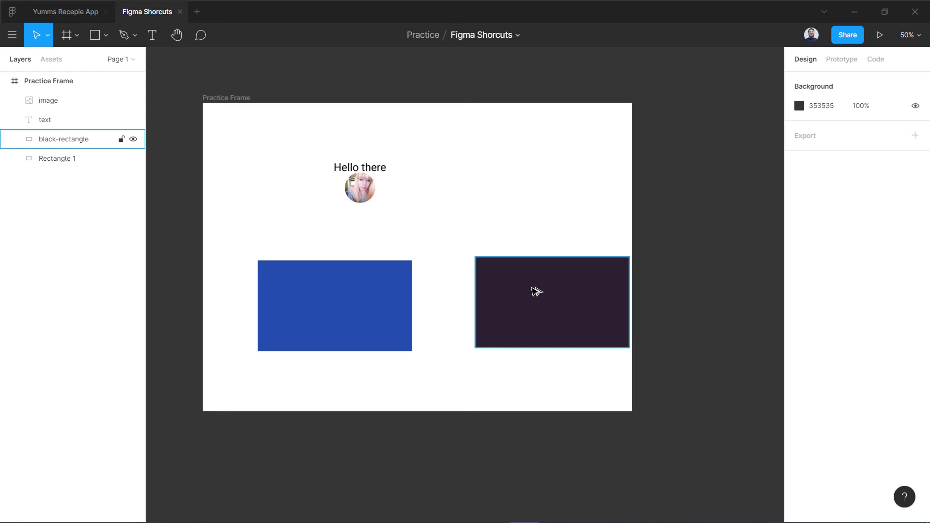
# - Duplicate black-rectangle twice into a stacked column of three, then select all three copies
pyautogui.moveTo(548, 299); pyautogui.dragTo(550, 184)
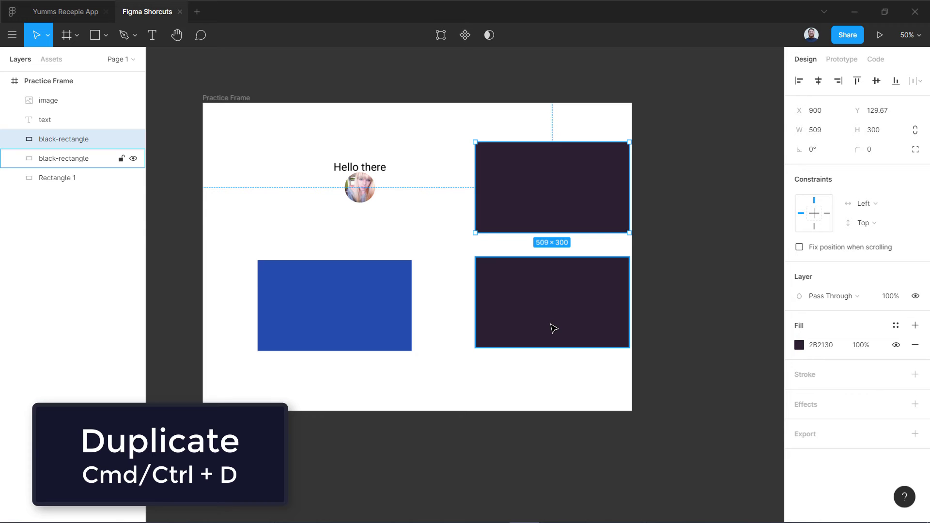
pyautogui.hotkey('ctrl', 'd')
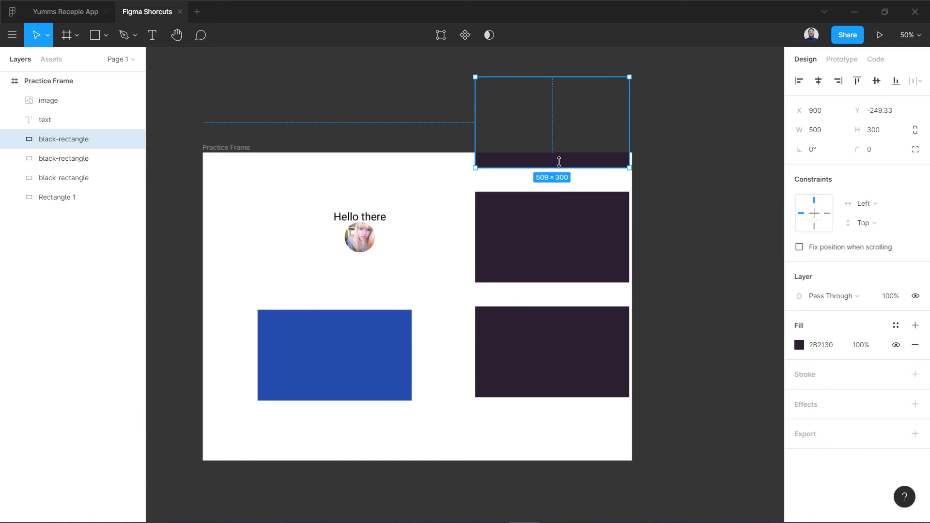
pyautogui.click(440, 233)
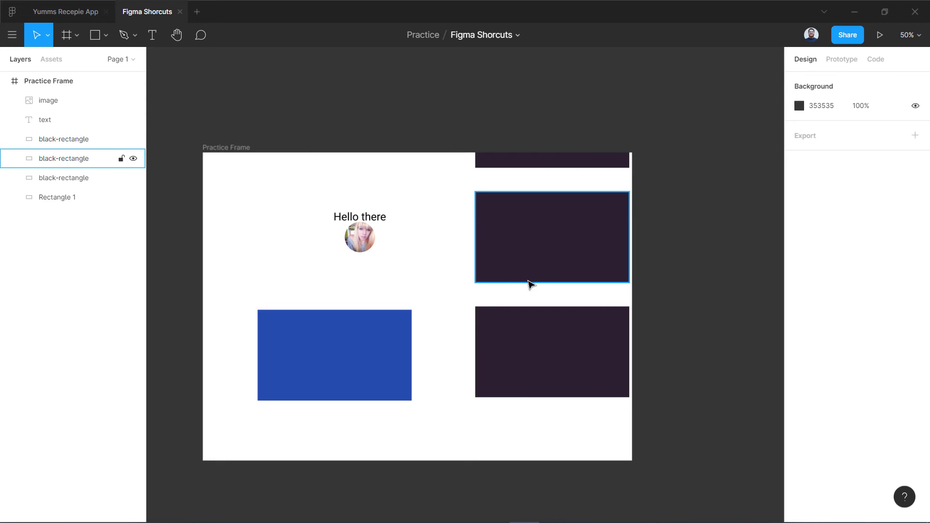
pyautogui.moveTo(453, 158); pyautogui.dragTo(640, 402)
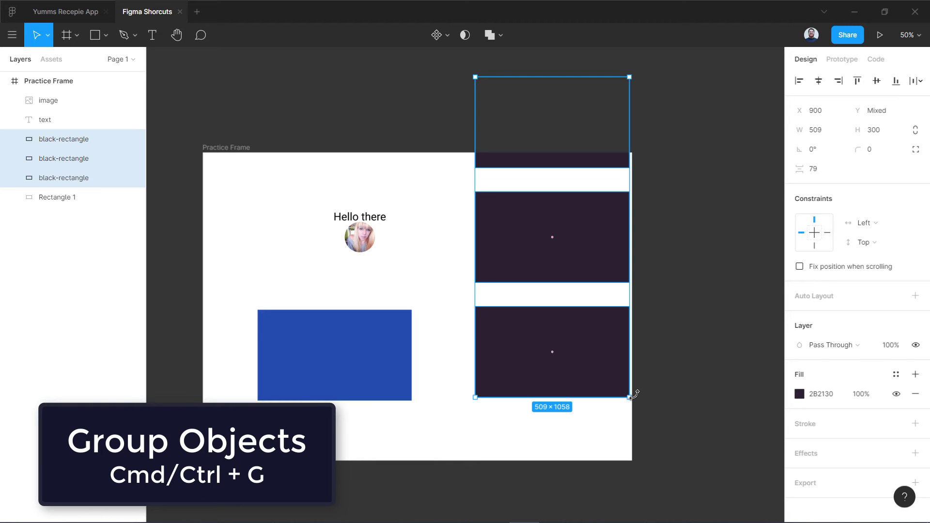
pyautogui.hotkey('ctrl', 'g')
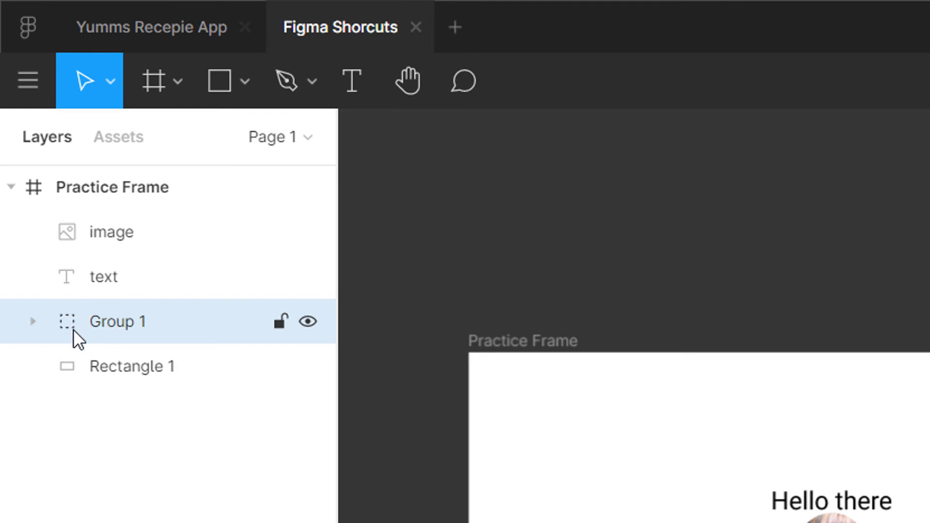
pyautogui.click(33, 321)
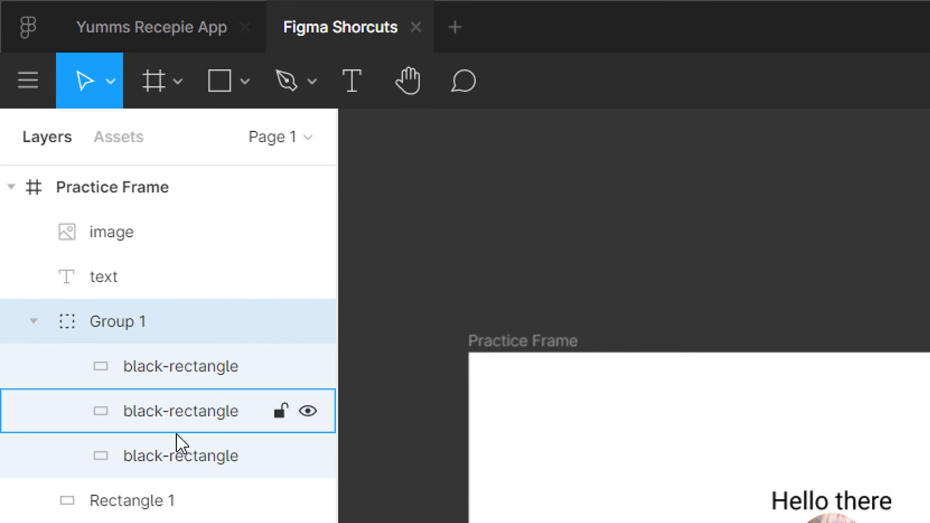
pyautogui.click(33, 321)
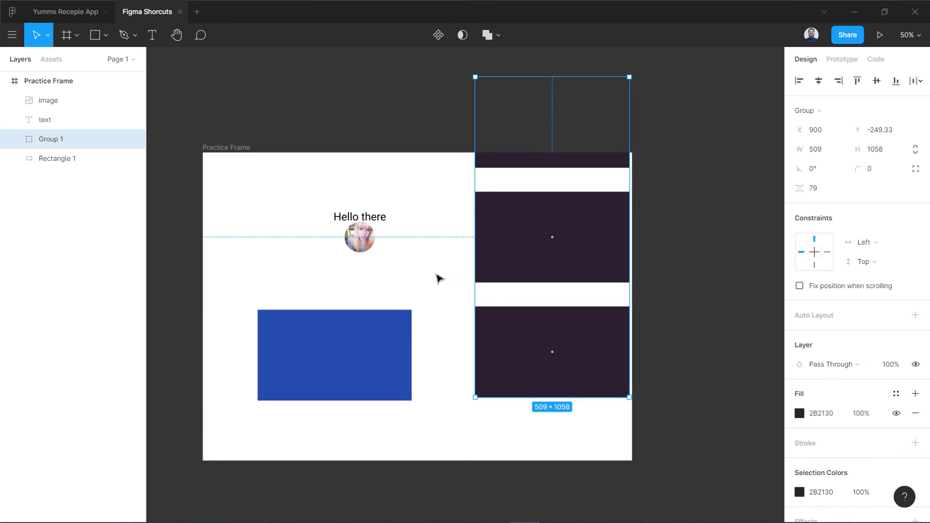
pyautogui.click(441, 199)
pyautogui.moveTo(450, 166); pyautogui.dragTo(583, 354)
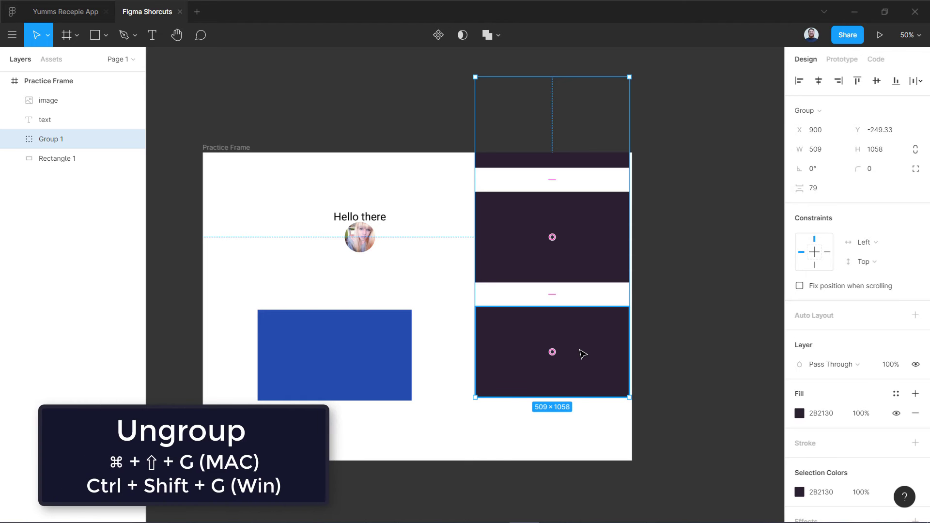
pyautogui.hotkey('ctrl', 'shift', 'g')
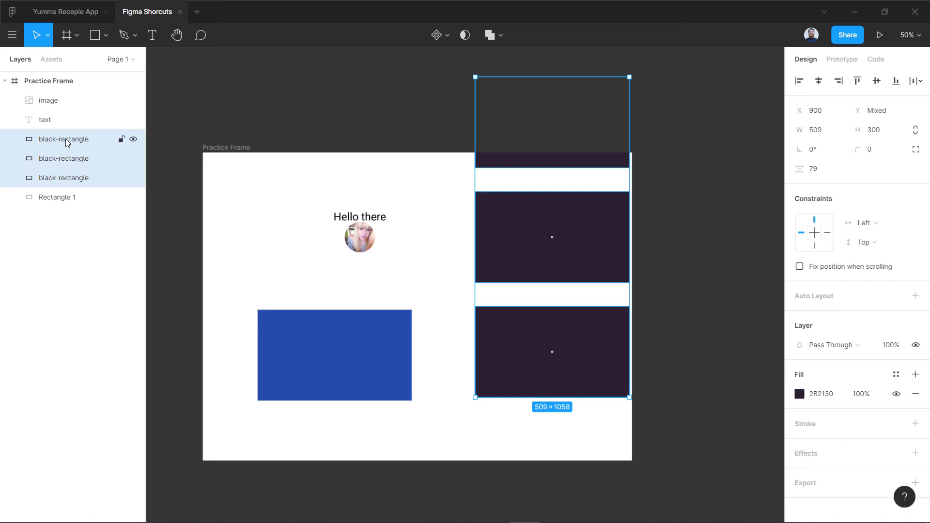
# - Move the lowest black-rectangle layer to the top of the three and the text layer beneath them
pyautogui.click(295, 235)
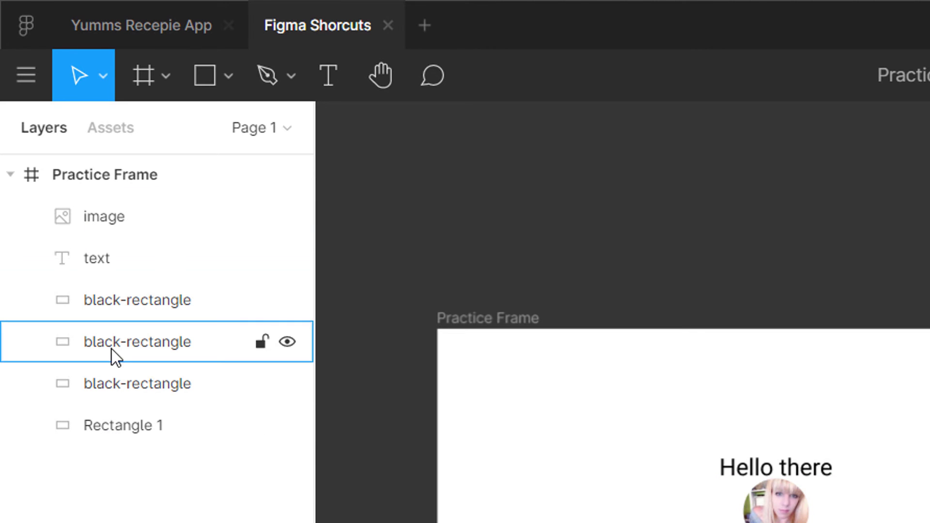
pyautogui.click(112, 424)
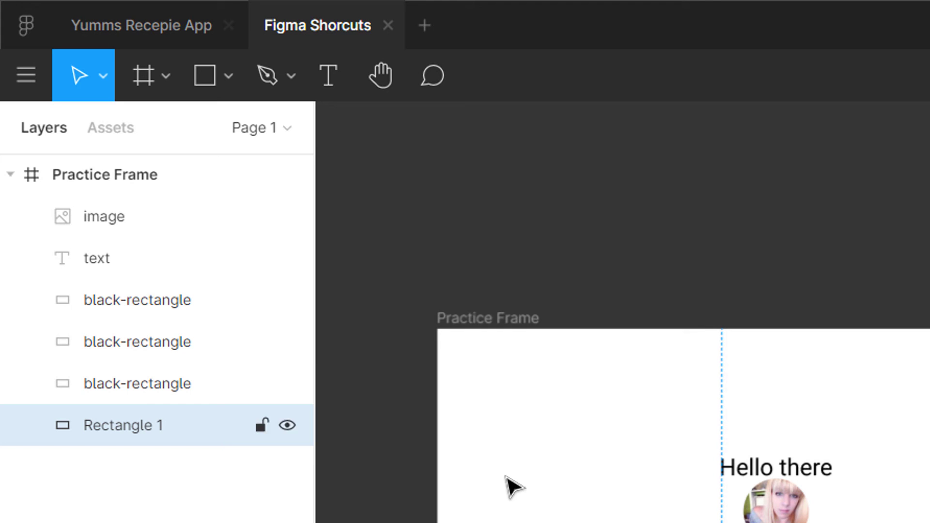
pyautogui.click(112, 385)
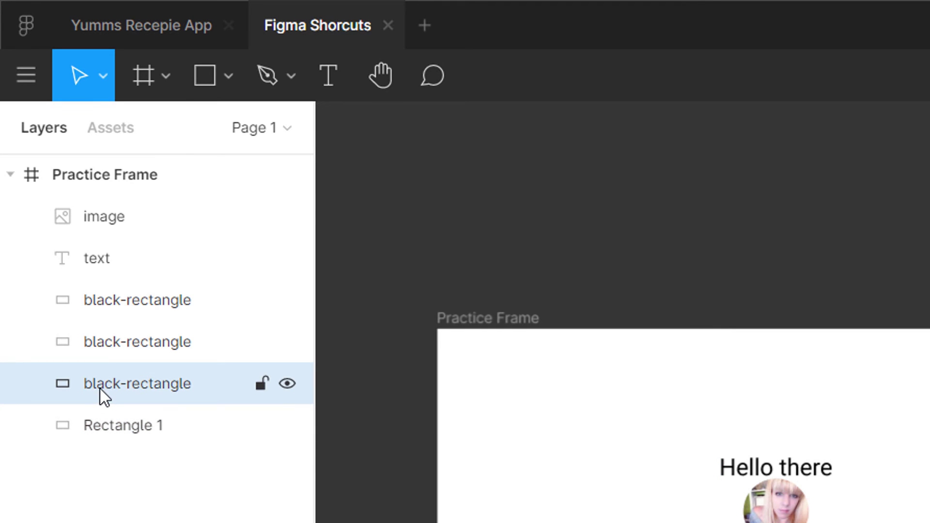
pyautogui.moveTo(100, 386); pyautogui.dragTo(97, 297)
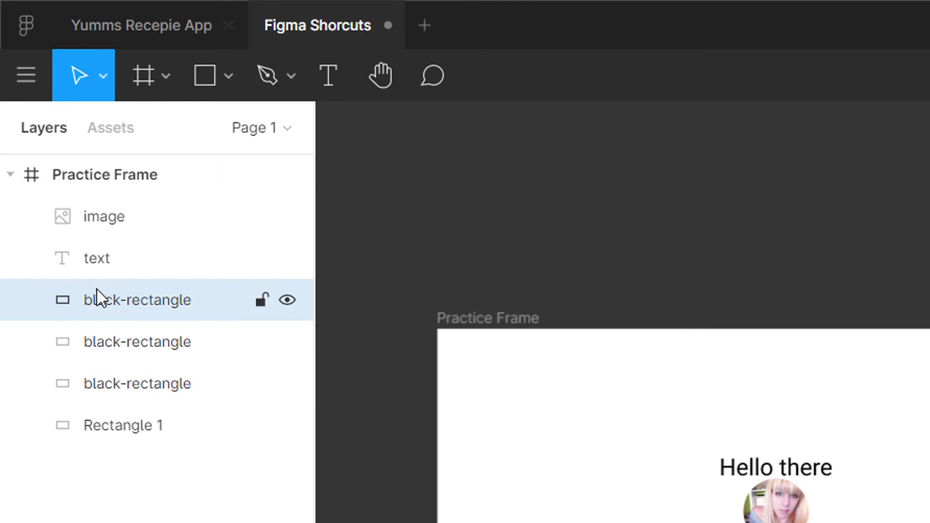
pyautogui.moveTo(96, 262); pyautogui.dragTo(55, 234)
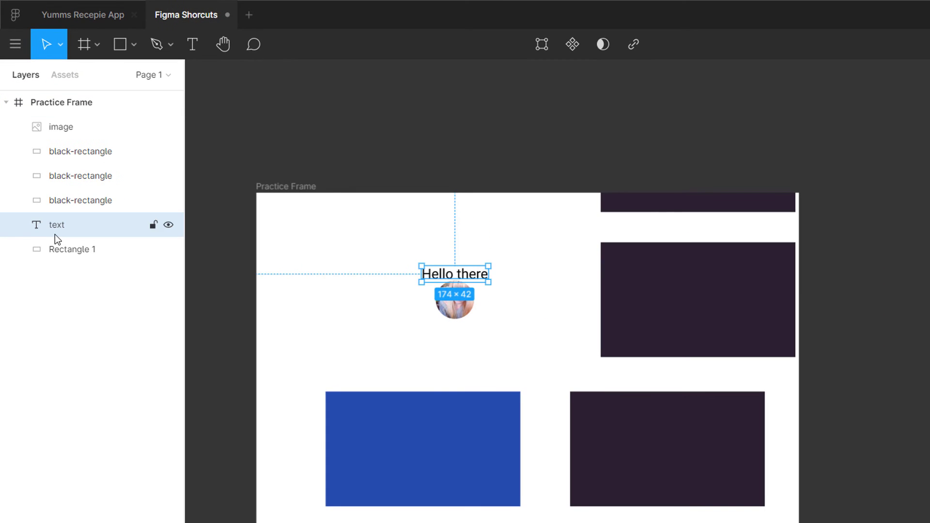
# - Centre the Hello there text on the blue rectangle, keeping the text above Rectangle 1 in Layers
pyautogui.moveTo(450, 277); pyautogui.dragTo(414, 452)
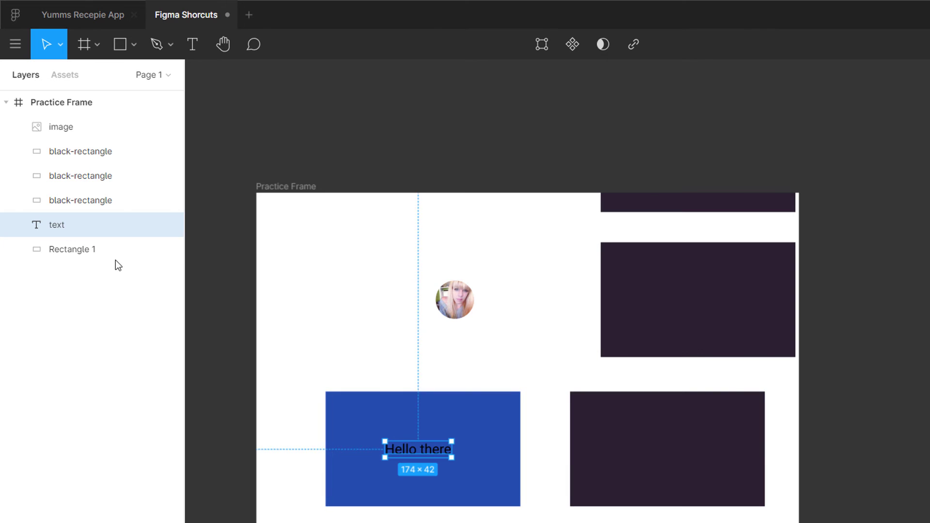
pyautogui.click(71, 253)
pyautogui.moveTo(71, 253); pyautogui.dragTo(70, 217)
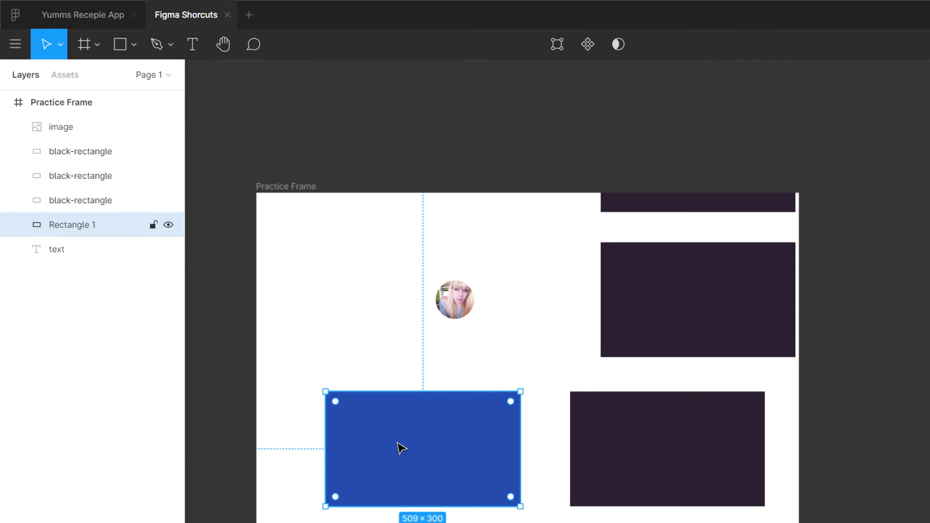
pyautogui.click(64, 251)
pyautogui.moveTo(65, 248); pyautogui.dragTo(66, 217)
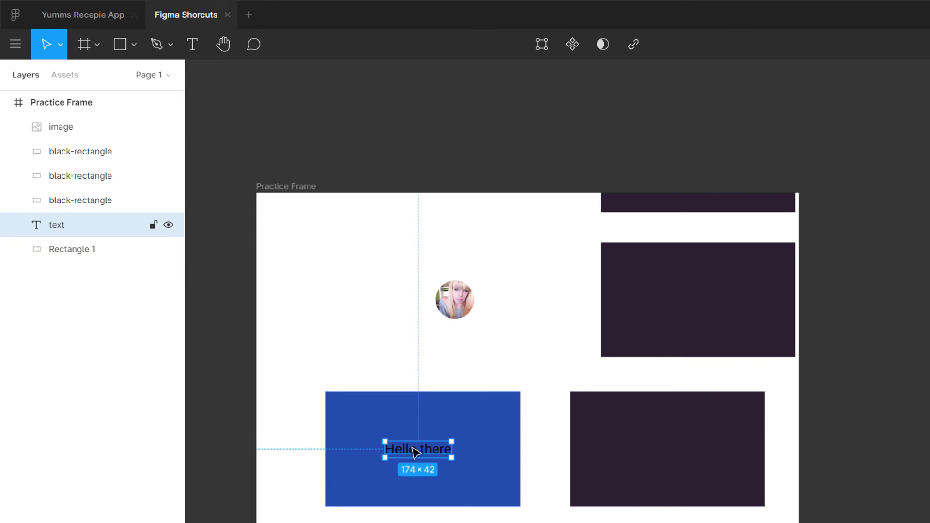
# - Cascade the three dark rectangles so the lowest overlaps the blue rectangle's right edge
pyautogui.moveTo(639, 483); pyautogui.dragTo(568, 497)
pyautogui.moveTo(676, 332); pyautogui.dragTo(630, 455)
pyautogui.moveTo(650, 206); pyautogui.dragTo(650, 409)
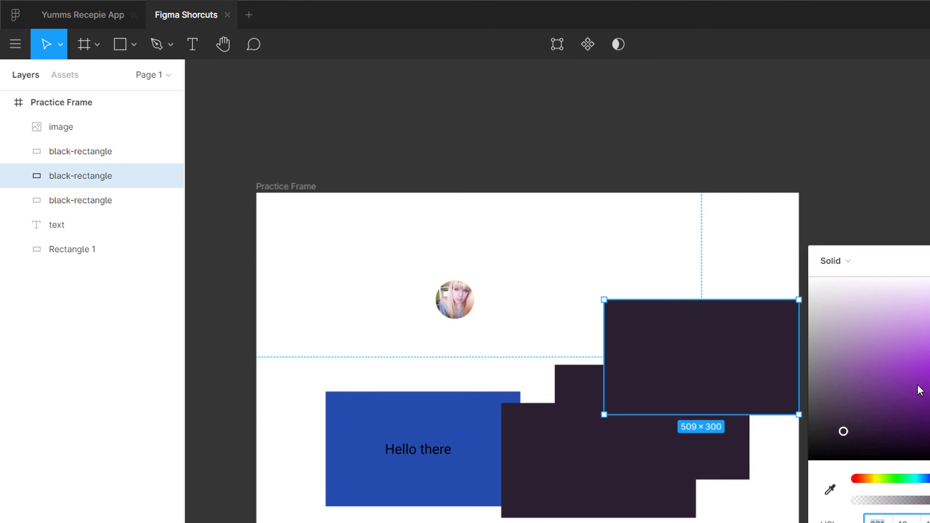
# - Recolour the top-right rectangle purple and the rectangle beneath it green
pyautogui.click(919, 379)
pyautogui.click(724, 470)
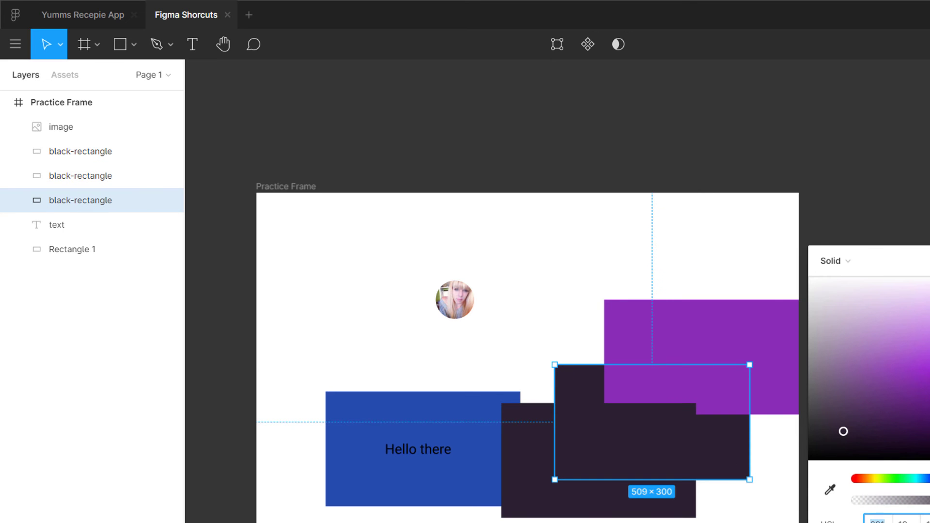
pyautogui.moveTo(923, 478); pyautogui.dragTo(908, 479)
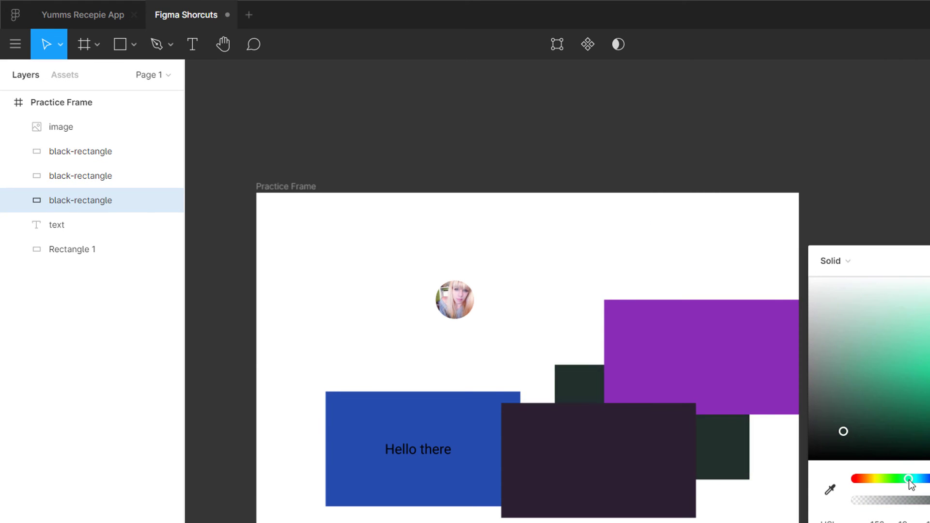
pyautogui.click(914, 388)
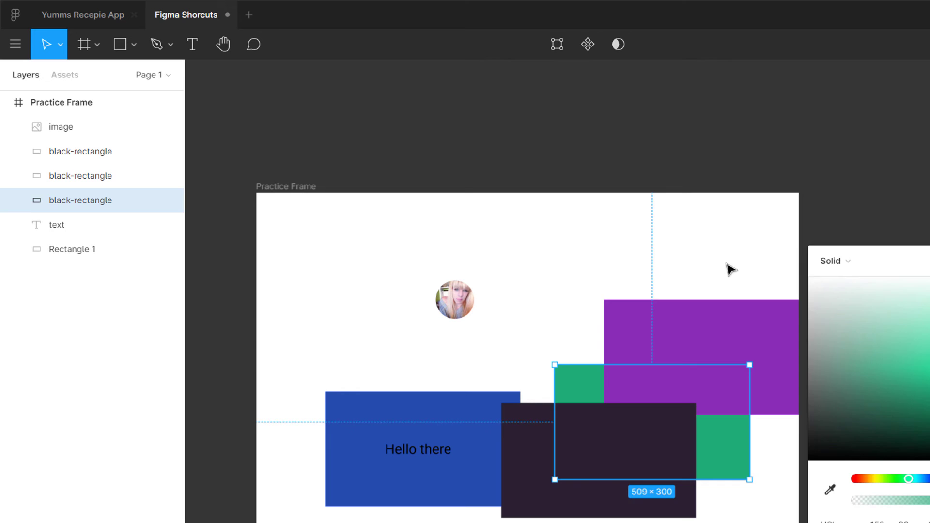
pyautogui.click(710, 245)
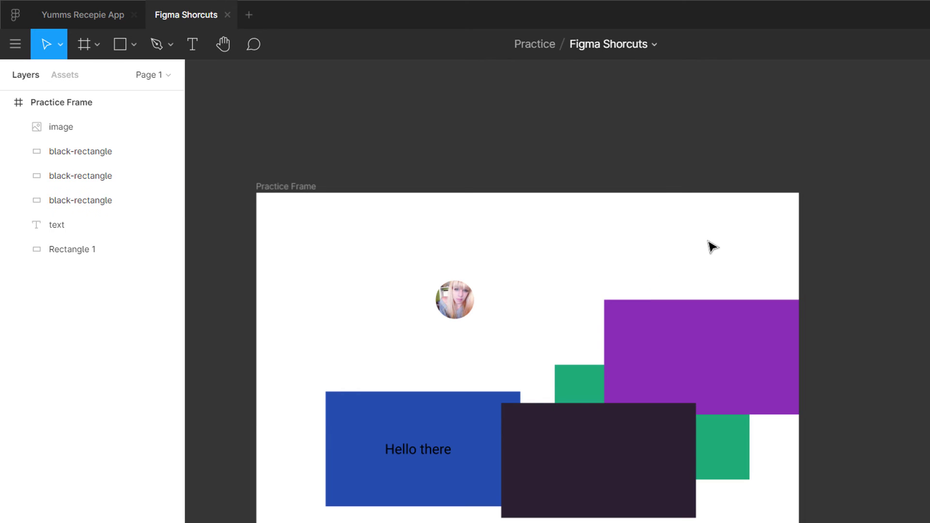
# - Make the Hello there text fill white
pyautogui.click(427, 451)
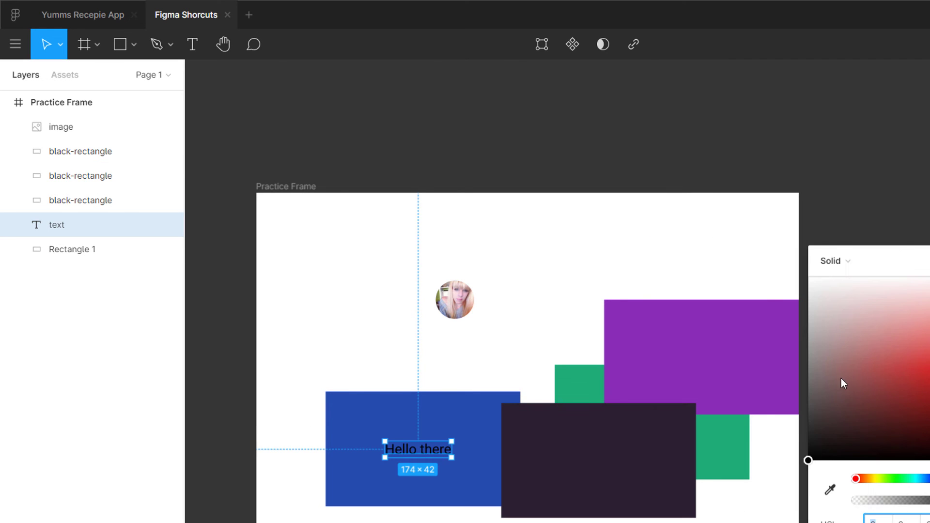
pyautogui.moveTo(857, 406); pyautogui.dragTo(743, 259)
pyautogui.click(533, 315)
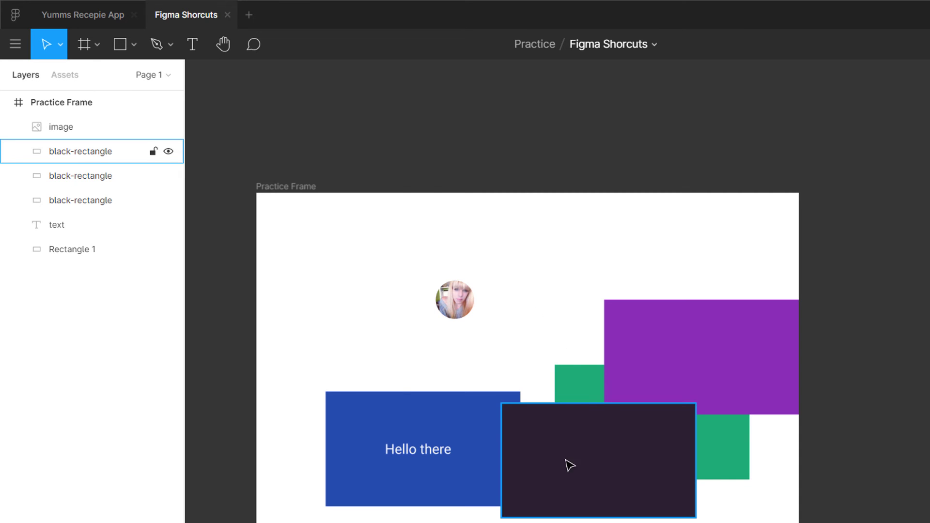
pyautogui.click(69, 250)
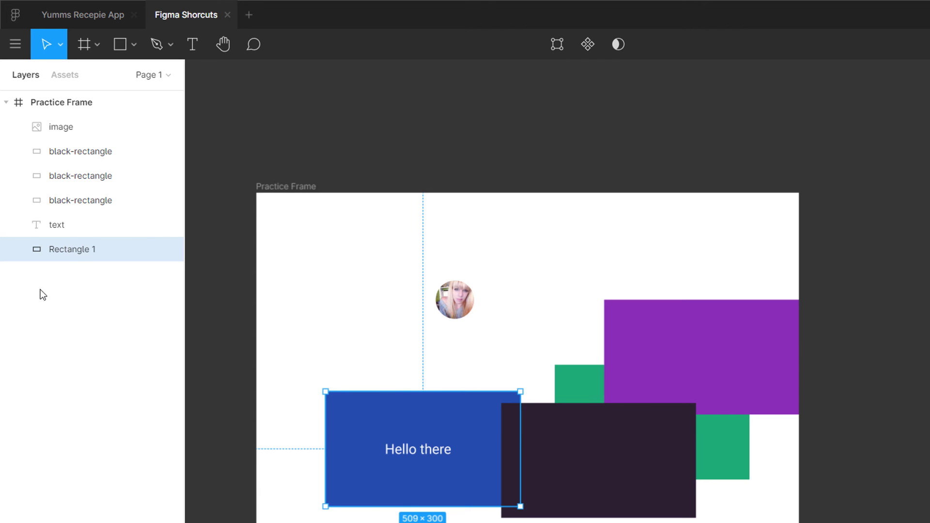
# - Send the purple rectangle to the very bottom of the Practice Frame layers with Ctrl+Shift+[
pyautogui.press('Escape')
pyautogui.click(677, 326)
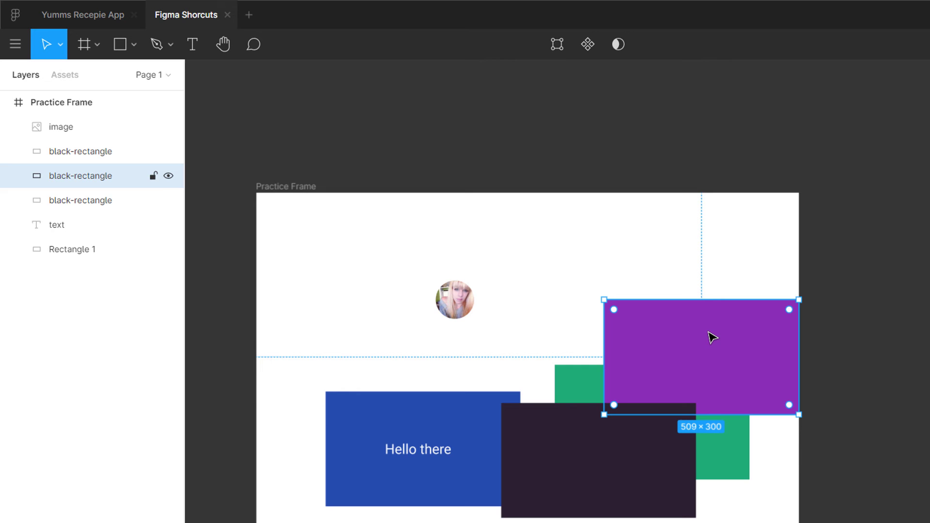
pyautogui.hotkey('ctrl', 'shift', '[')
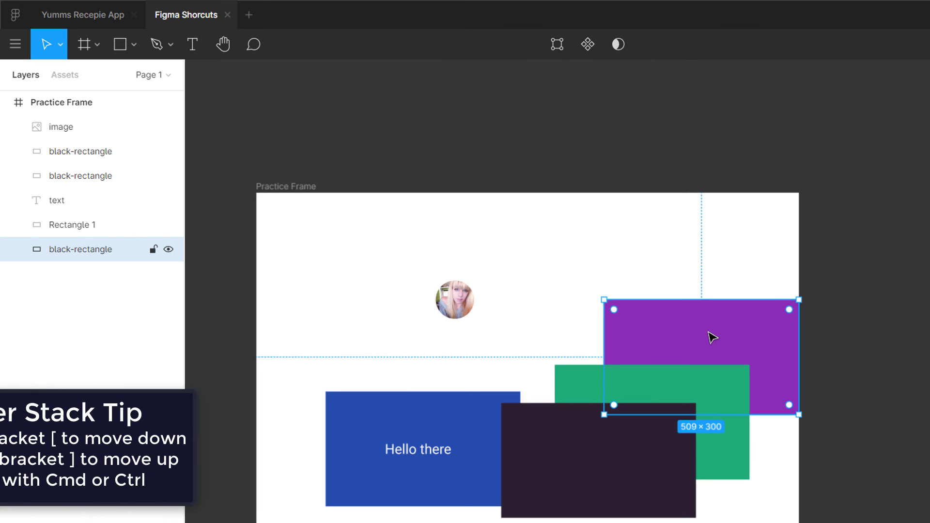
# - Toggle the purple rectangle between front and back with ] and [, ending at the back
pyautogui.press(']')
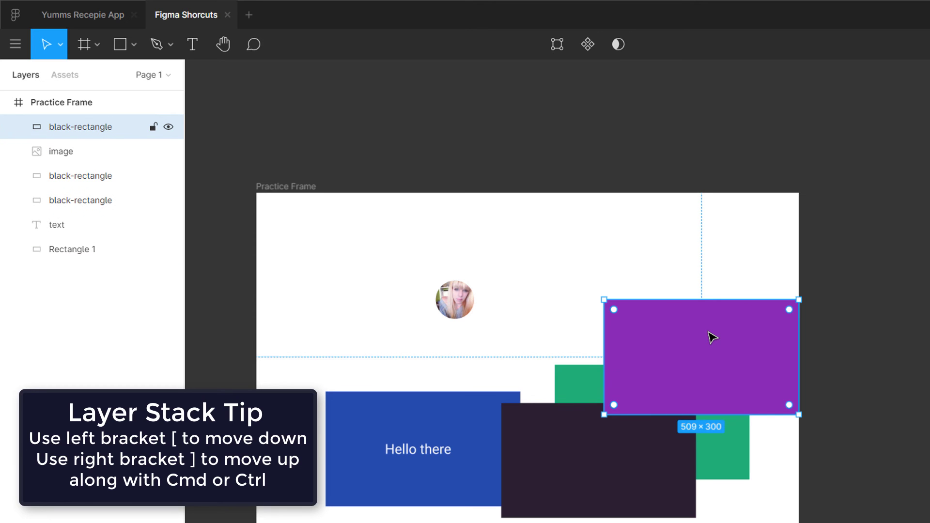
pyautogui.press('[')
pyautogui.press(']')
pyautogui.press('[')
pyautogui.press(']')
pyautogui.press('[')
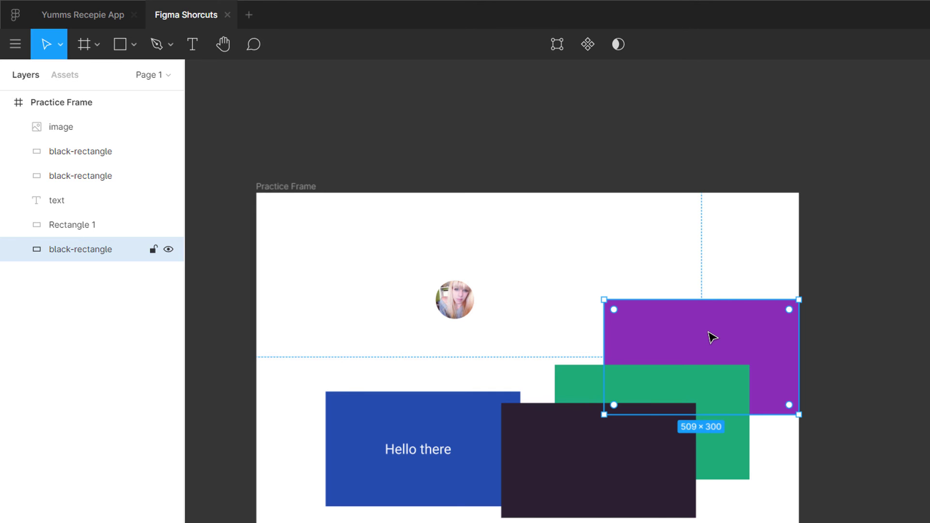
# - Step the purple rectangle up and down one layer at a time with Ctrl+] and Ctrl+[
pyautogui.hotkey('ctrl', ']')
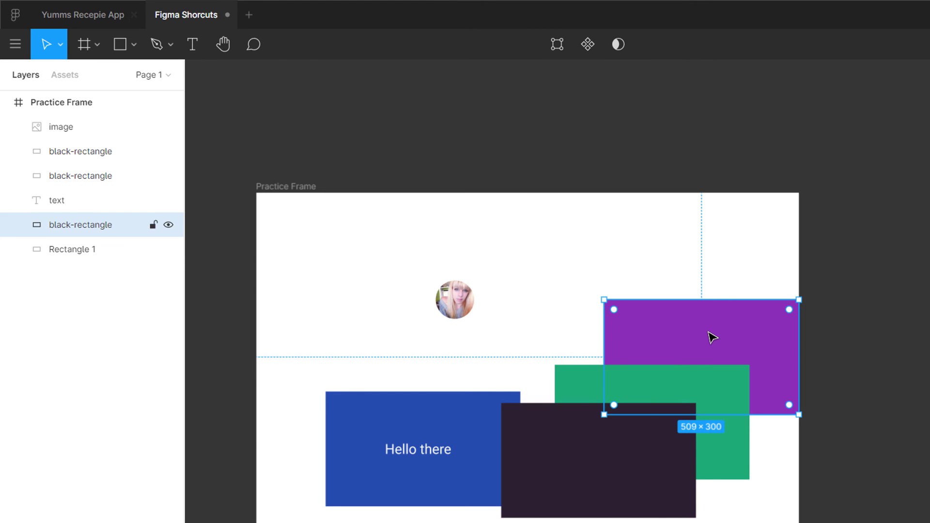
pyautogui.hotkey('ctrl', ']')
pyautogui.hotkey('ctrl', ']')
pyautogui.hotkey('ctrl', ']')
pyautogui.hotkey('ctrl', ']')
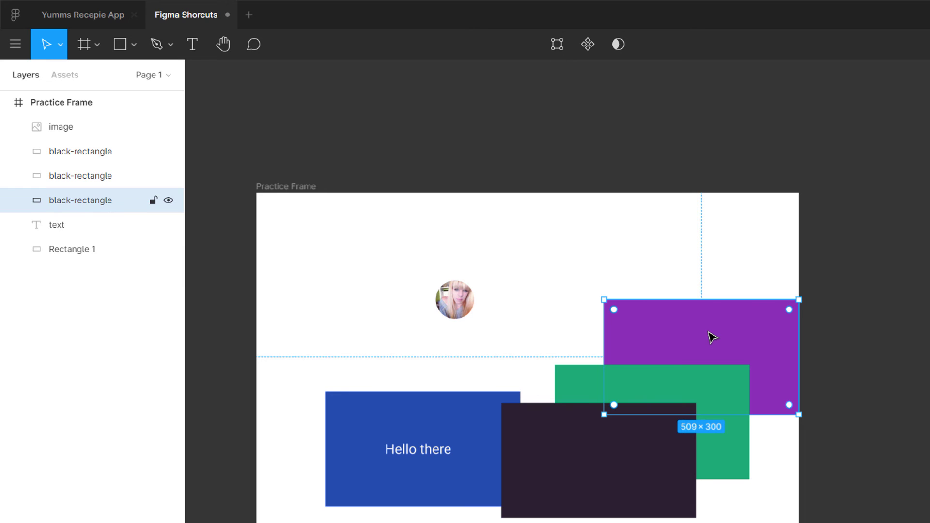
pyautogui.hotkey('ctrl', '[')
pyautogui.hotkey('ctrl', '[')
pyautogui.hotkey('ctrl', '[')
pyautogui.hotkey('ctrl', '[')
pyautogui.hotkey('ctrl', '[')
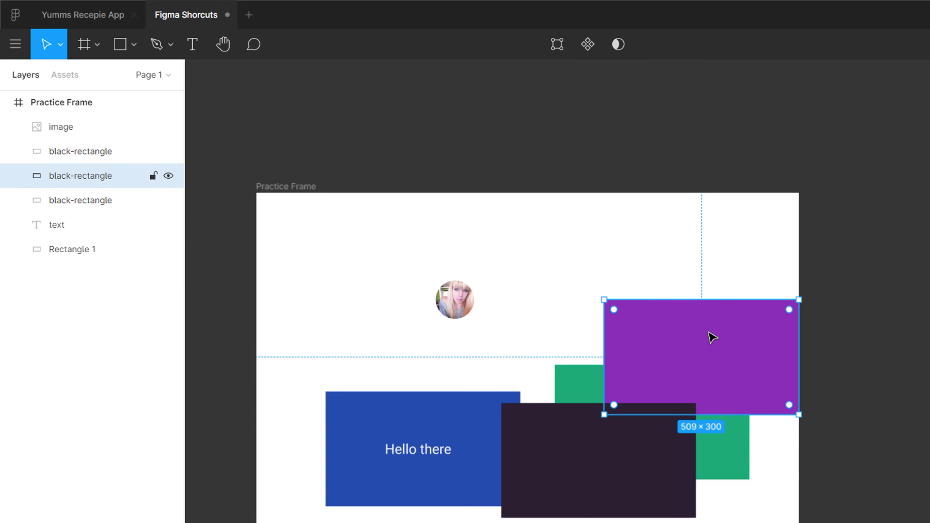
pyautogui.hotkey('ctrl', ']')
pyautogui.hotkey('ctrl', ']')
pyautogui.hotkey('ctrl', ']')
pyautogui.press(']')
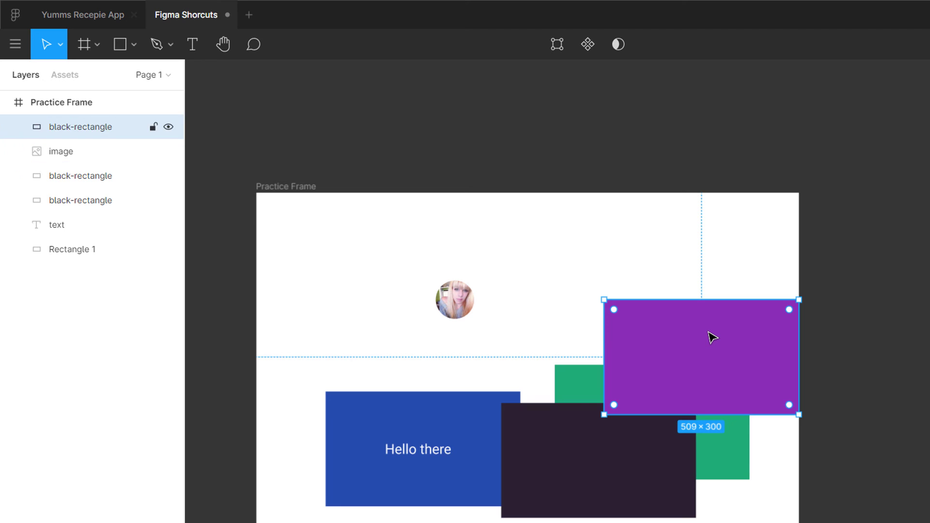
pyautogui.hotkey('ctrl', '[')
pyautogui.hotkey('ctrl', '[')
pyautogui.hotkey('ctrl', '[')
pyautogui.hotkey('ctrl', '[')
pyautogui.hotkey('ctrl', ']')
pyautogui.hotkey('ctrl', ']')
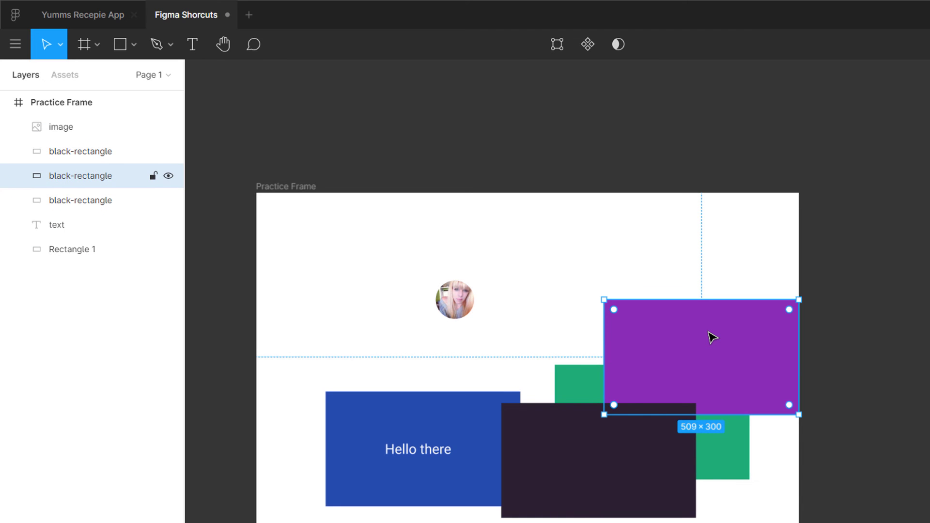
# - Bring the purple rectangle to the front and move it higher, clear of the green rectangle
pyautogui.press('[')
pyautogui.press(']')
pyautogui.press('[')
pyautogui.press(']')
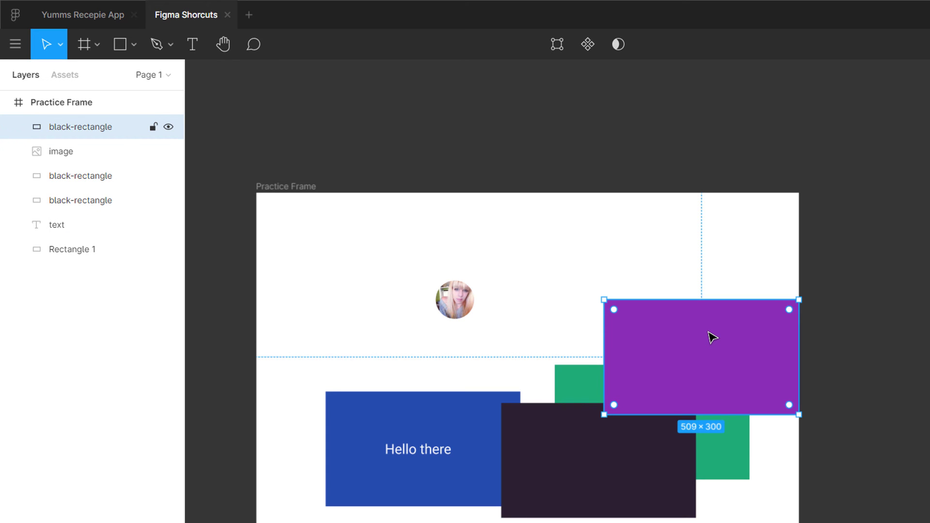
pyautogui.moveTo(712, 337); pyautogui.dragTo(684, 288)
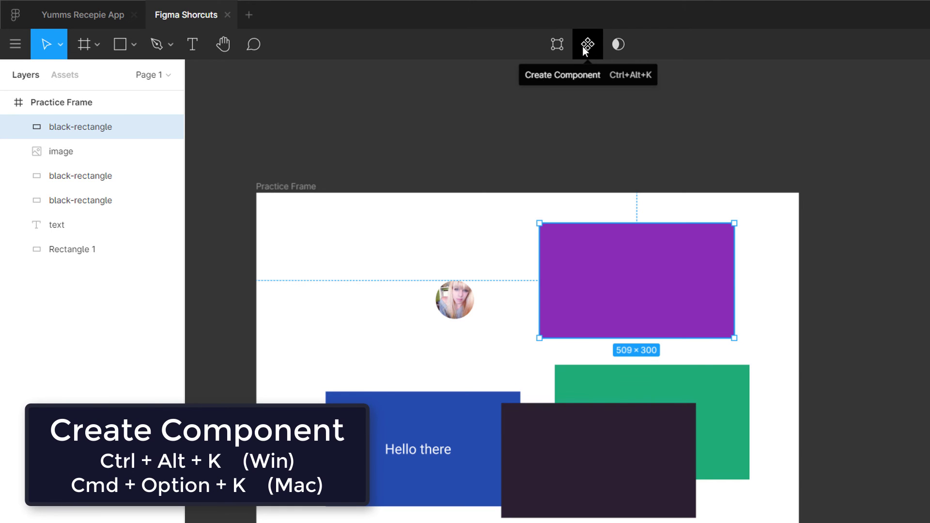
# - Place the round avatar image on the blue card above the Hello there text
pyautogui.click(404, 315)
pyautogui.moveTo(453, 297); pyautogui.dragTo(642, 266)
pyautogui.moveTo(543, 331); pyautogui.dragTo(415, 415)
# - Make the card, avatar and text into Component 1 with Ctrl+Alt+K and move it top-left
pyautogui.click(397, 451)
pyautogui.moveTo(397, 452); pyautogui.dragTo(453, 484)
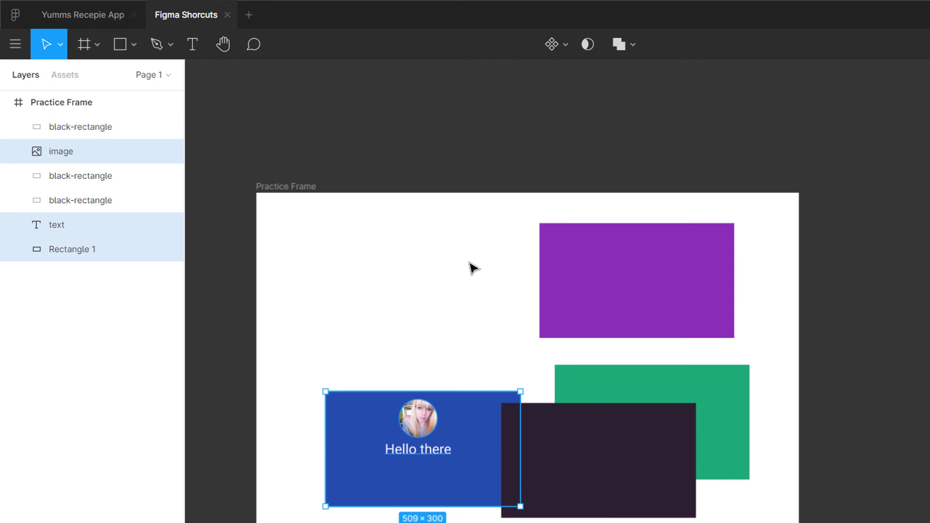
pyautogui.press('alt')
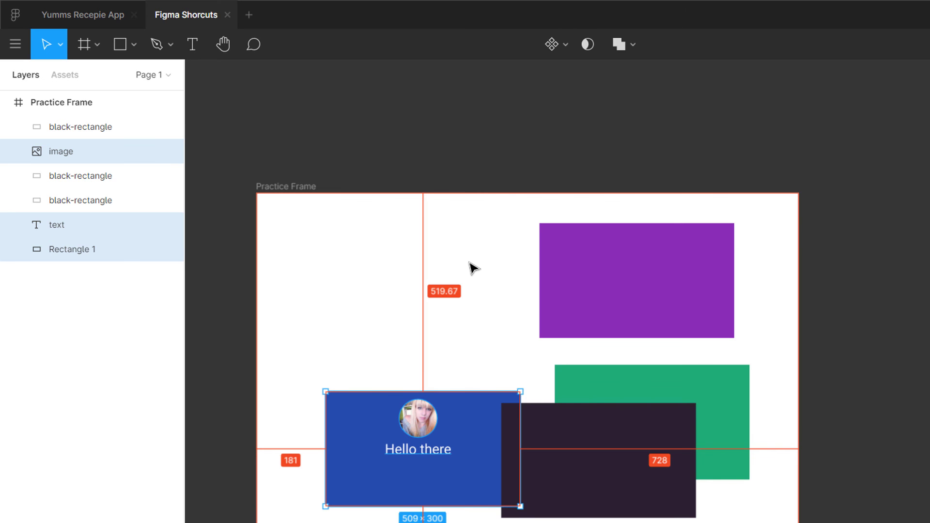
pyautogui.hotkey('ctrl', 'alt', 'k')
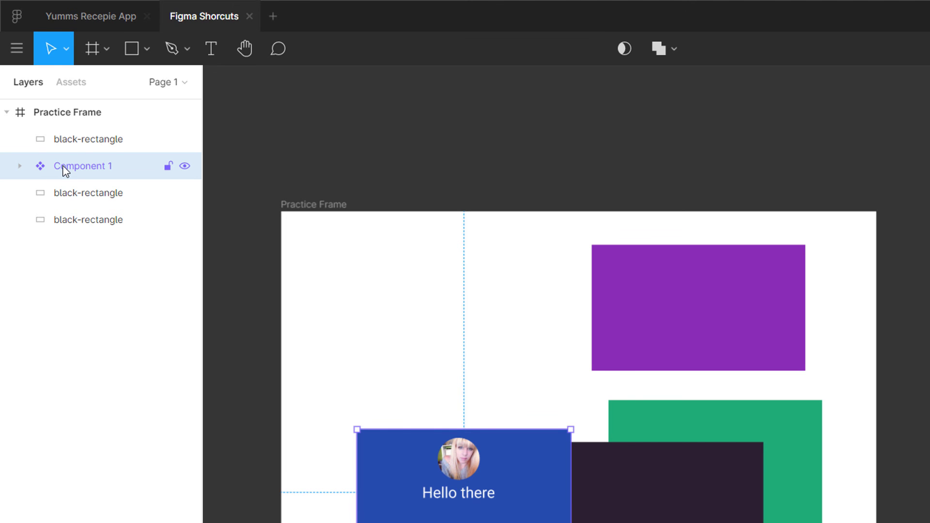
pyautogui.moveTo(397, 460); pyautogui.dragTo(356, 302)
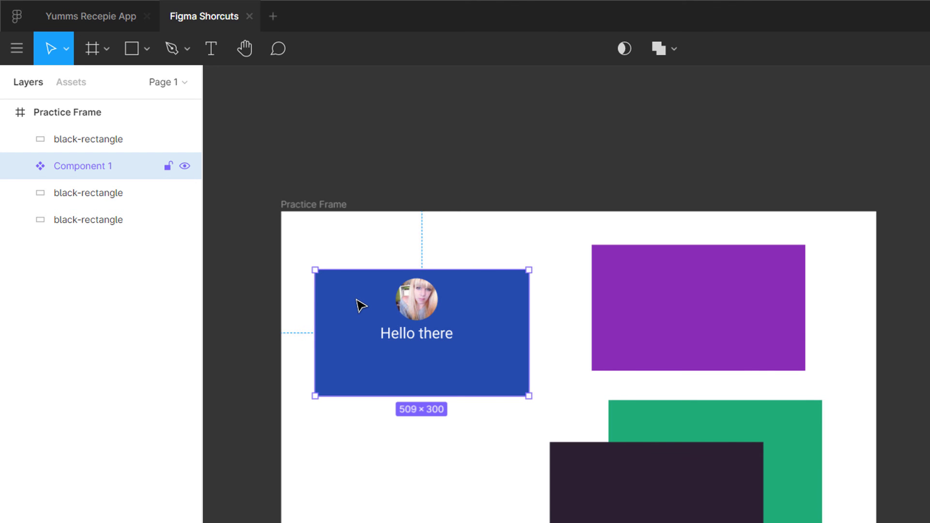
pyautogui.rightClick(361, 305)
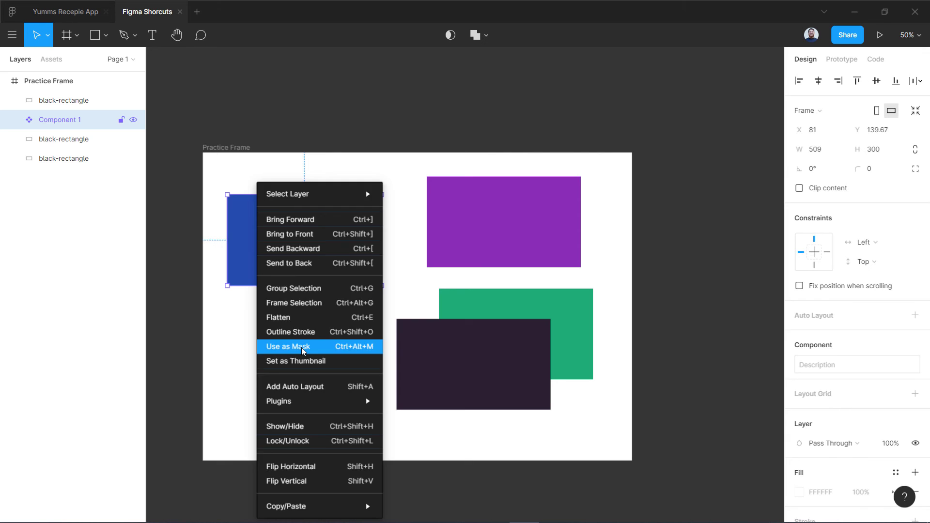
pyautogui.click(301, 347)
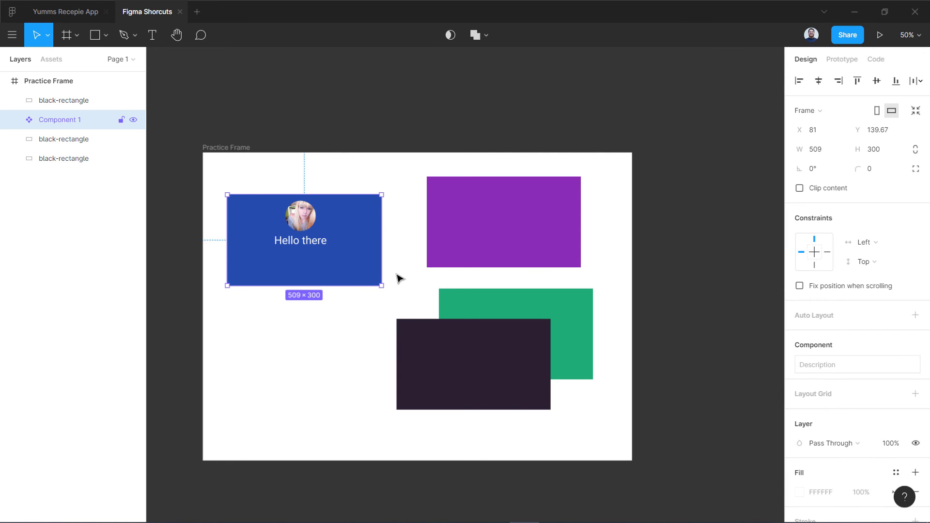
pyautogui.click(505, 233)
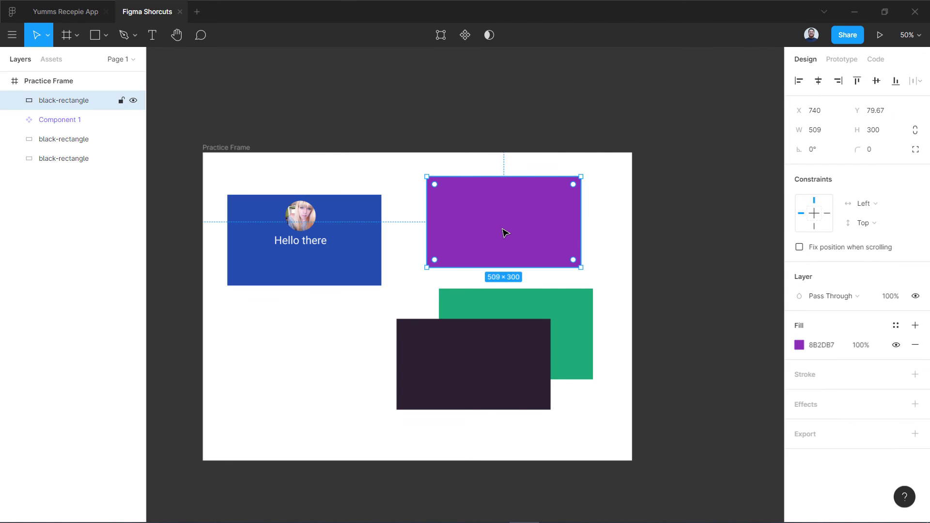
# - Delete the purple rectangle and draw a circle over the blue card
pyautogui.press('Delete')
pyautogui.press('o')
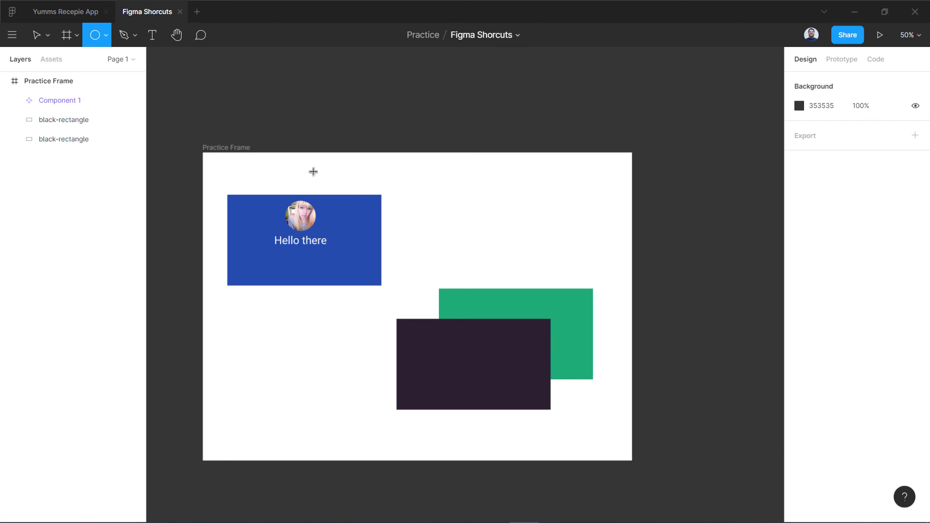
pyautogui.moveTo(257, 176); pyautogui.dragTo(354, 303)
# - Centre the 400×400 circle on the card and place Ellipse 1 below Component 1 in Layers
pyautogui.click(244, 230)
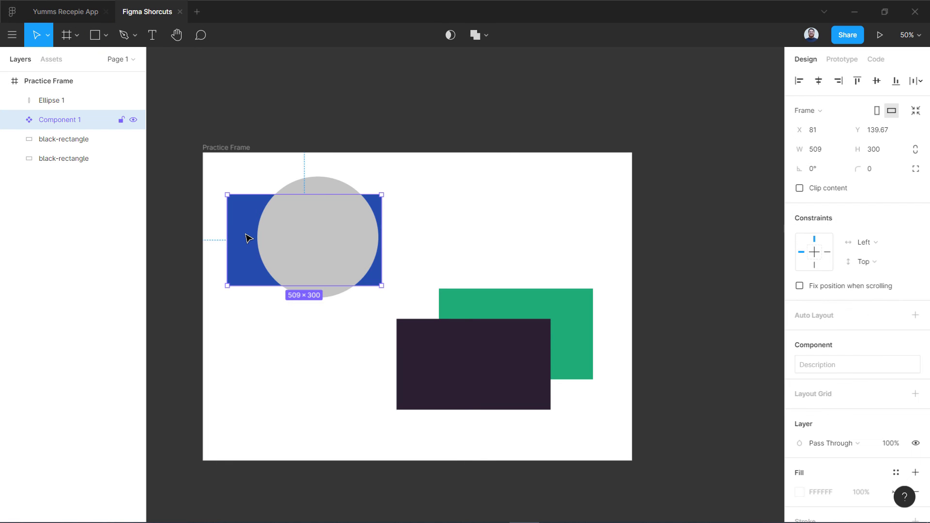
pyautogui.moveTo(331, 235); pyautogui.dragTo(316, 234)
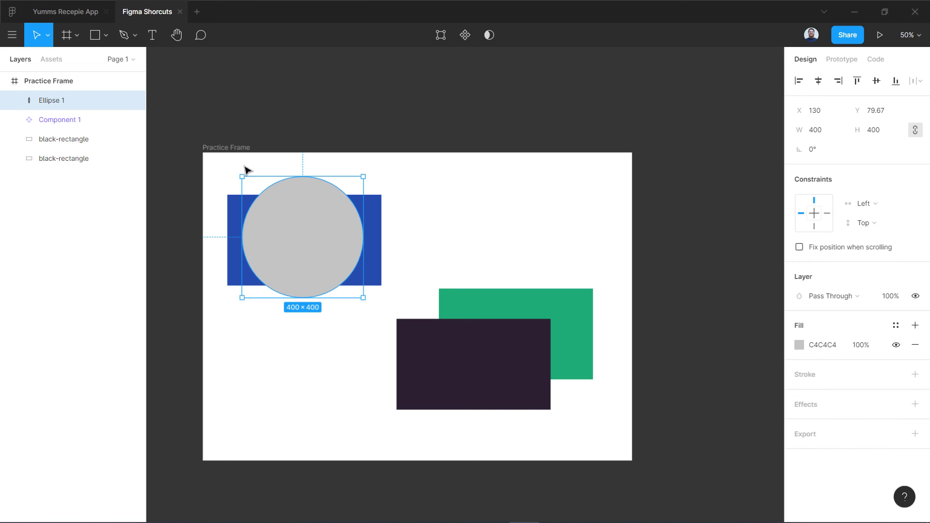
pyautogui.moveTo(304, 219); pyautogui.dragTo(461, 219)
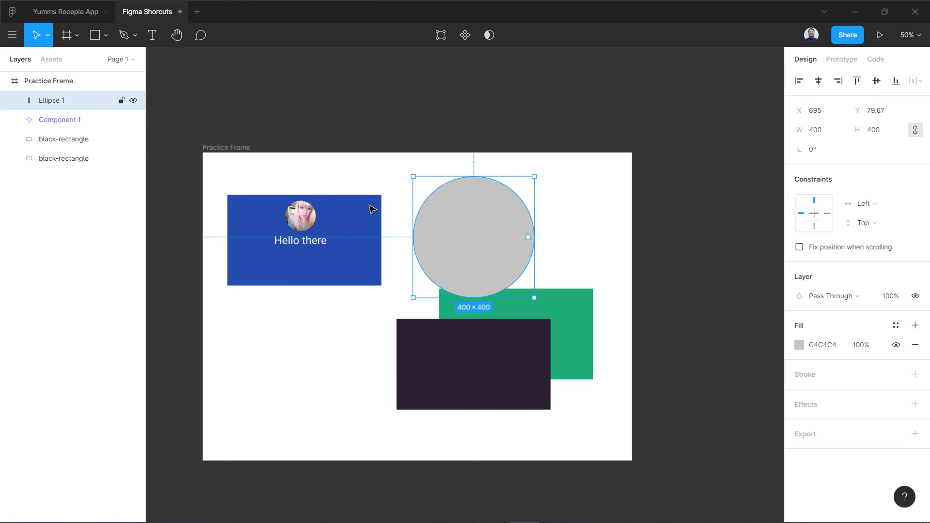
pyautogui.moveTo(63, 99); pyautogui.dragTo(61, 120)
pyautogui.moveTo(455, 234); pyautogui.dragTo(284, 238)
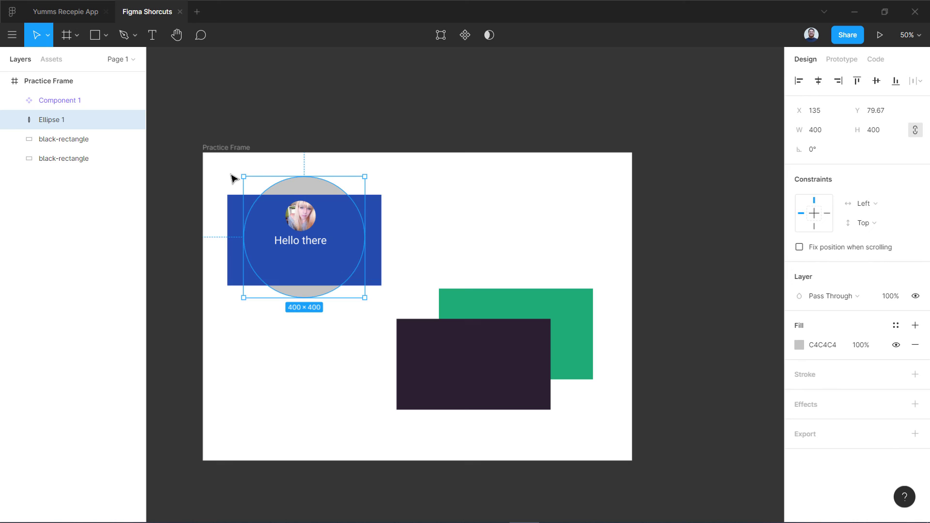
pyautogui.click(237, 209)
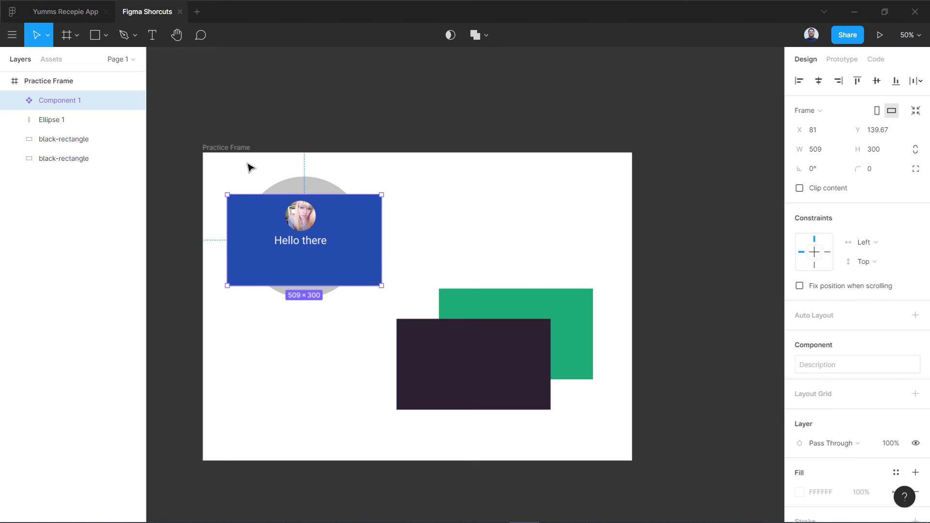
pyautogui.moveTo(247, 163); pyautogui.dragTo(347, 332)
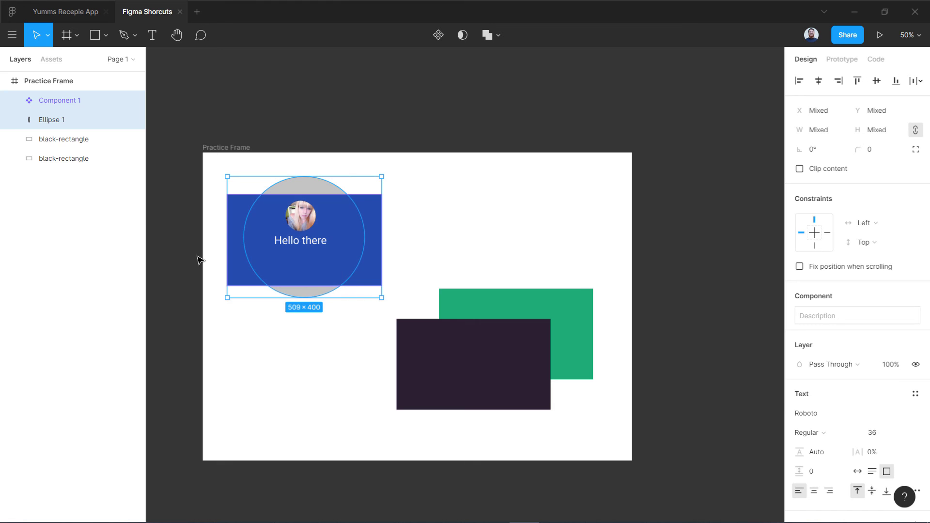
# - Select Ellipse 1 and Component 1 and mask the card with the circle using Ctrl+Alt+M
pyautogui.click(58, 124)
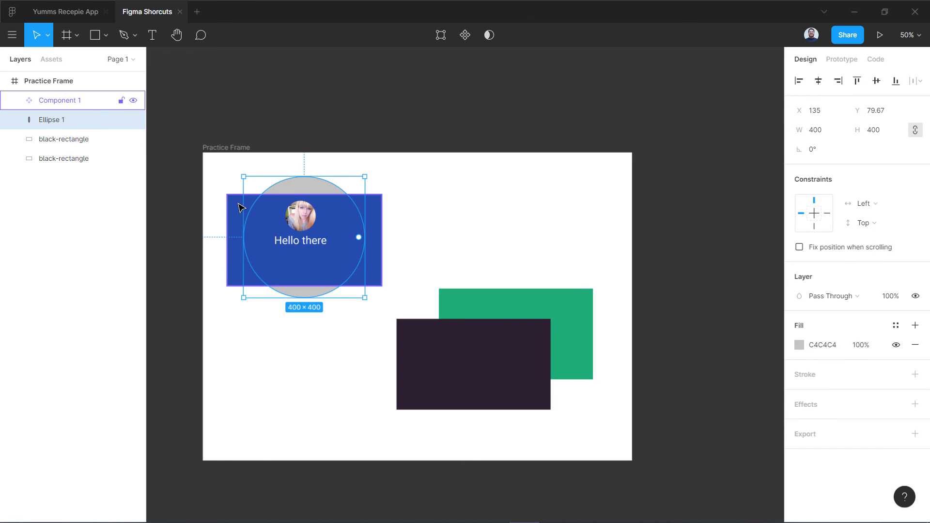
pyautogui.click(49, 101)
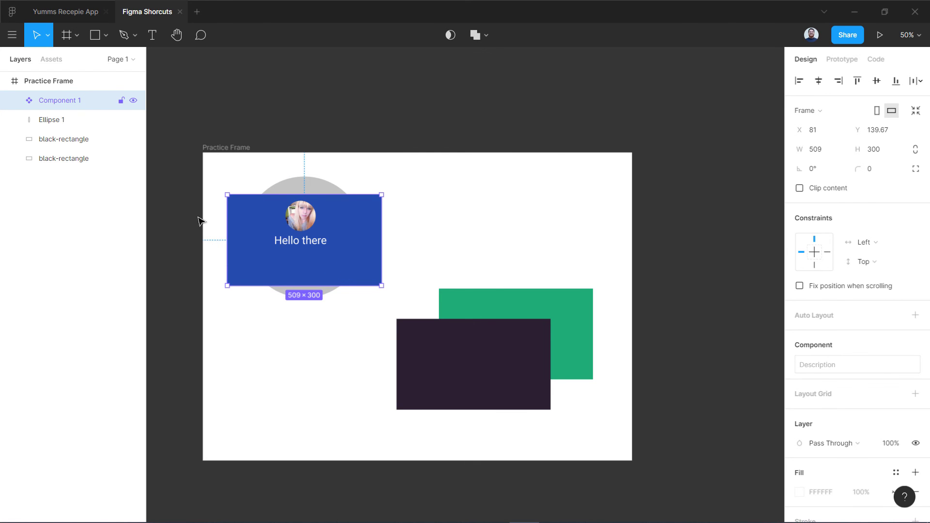
pyautogui.click(62, 121)
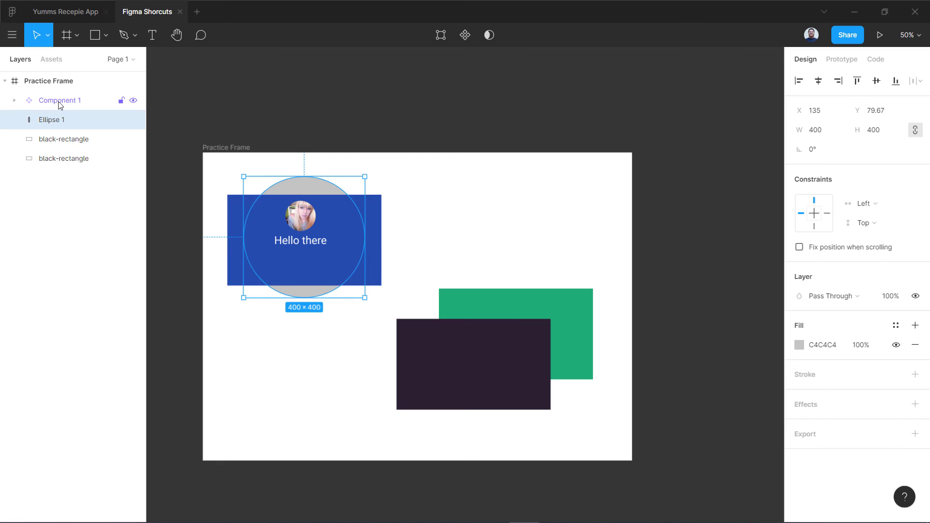
pyautogui.keyDown('shift'); pyautogui.click(60, 106); pyautogui.keyUp('shift')
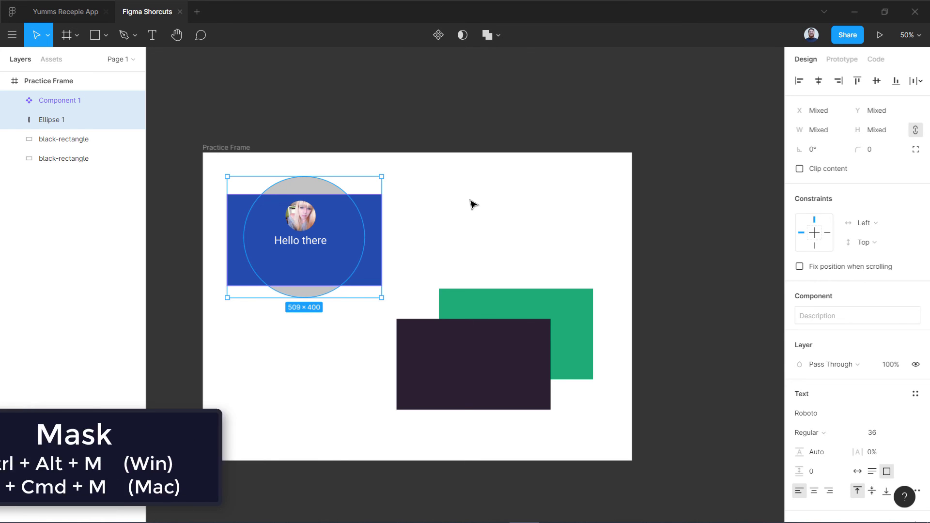
pyautogui.hotkey('ctrl', 'alt', 'm')
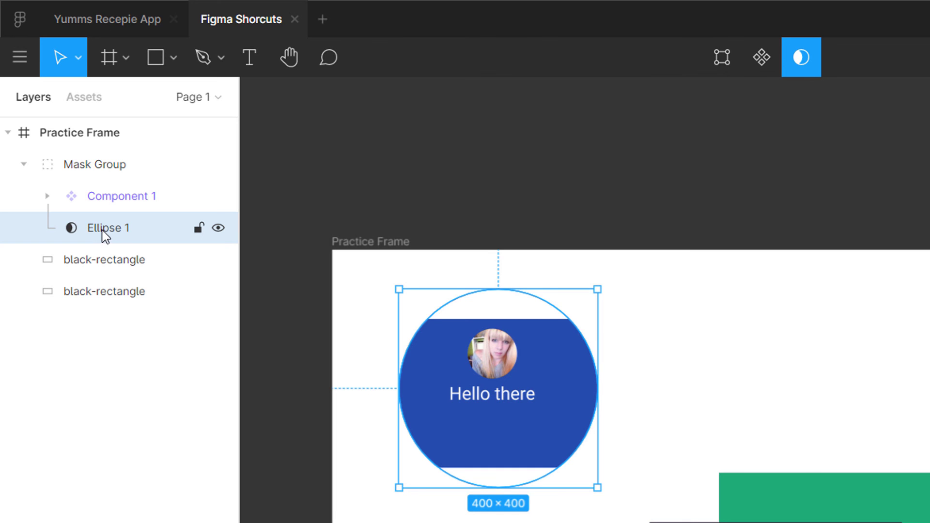
# - Toggle Ellipse 1's visibility to compare the card with and without the mask
pyautogui.click(220, 232)
pyautogui.click(221, 232)
pyautogui.click(220, 232)
pyautogui.click(220, 232)
pyautogui.click(221, 231)
pyautogui.click(221, 232)
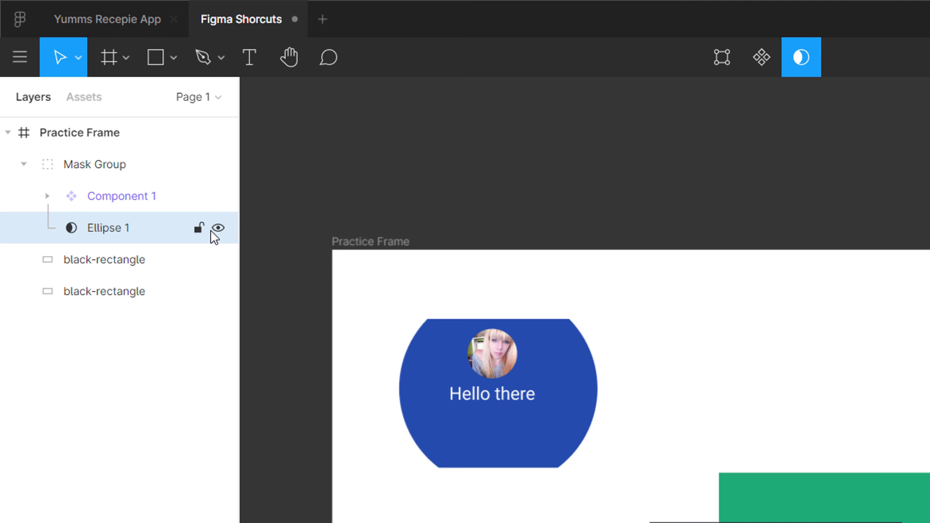
pyautogui.click(197, 232)
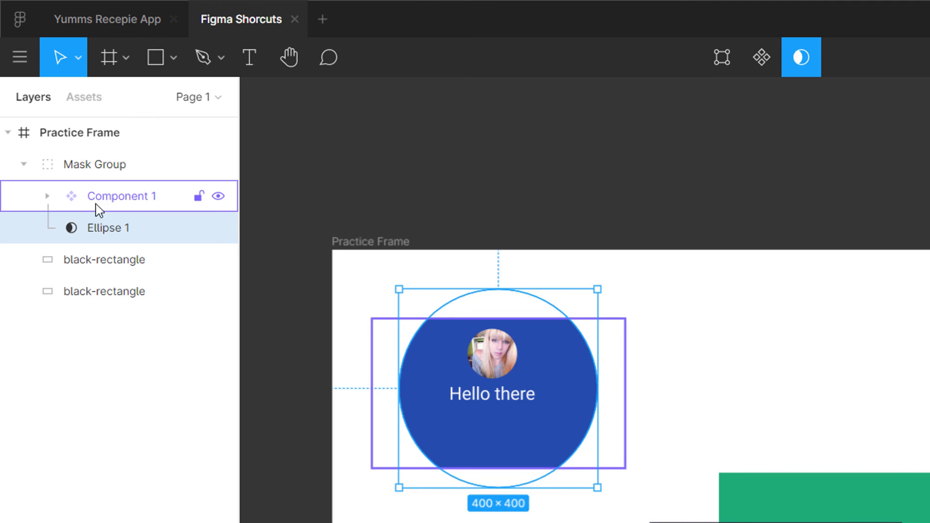
pyautogui.click(113, 197)
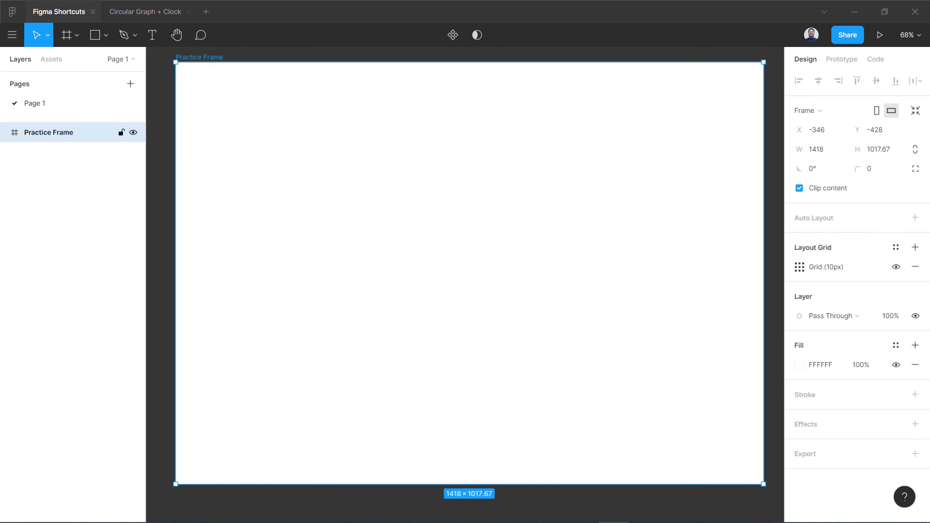
# - Open the Keyboard Shortcuts panel from the Help & Resources menu
pyautogui.press('c')
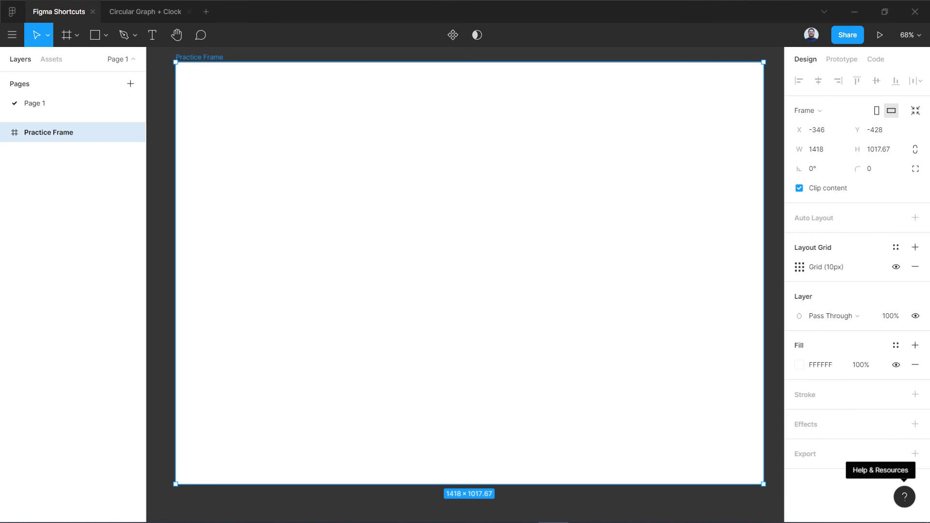
pyautogui.click(904, 497)
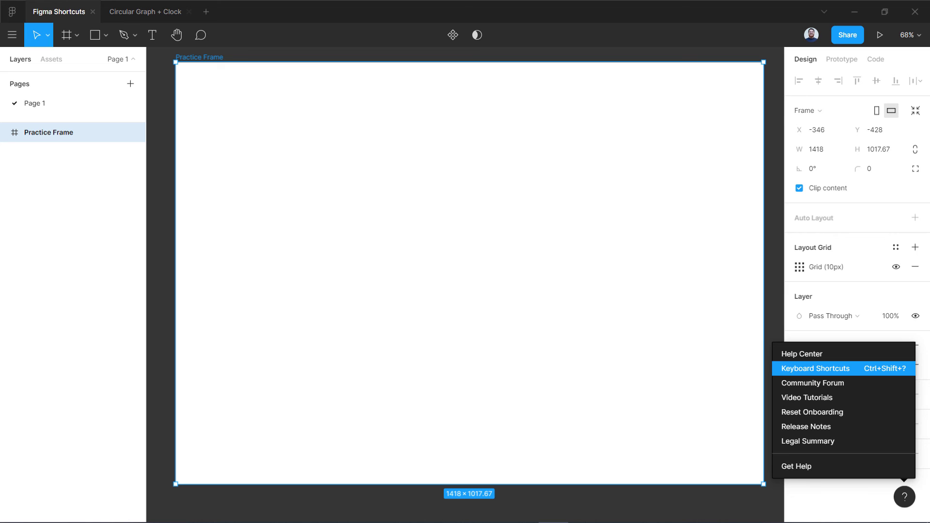
pyautogui.click(815, 369)
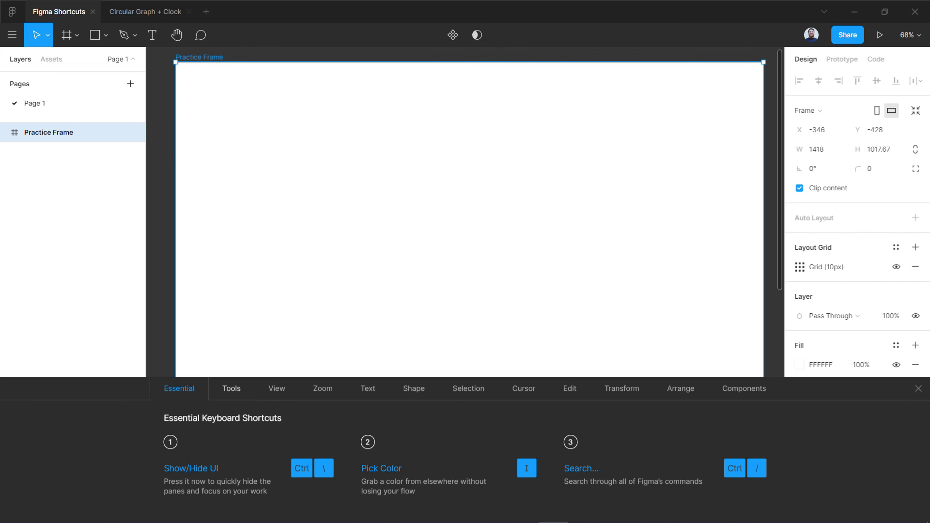
# - Page through the Tools, View, Zoom, Text, Shape, Selection, Cursor, Edit, Transform, Arrange and Components tabs
pyautogui.click(231, 388)
pyautogui.click(277, 388)
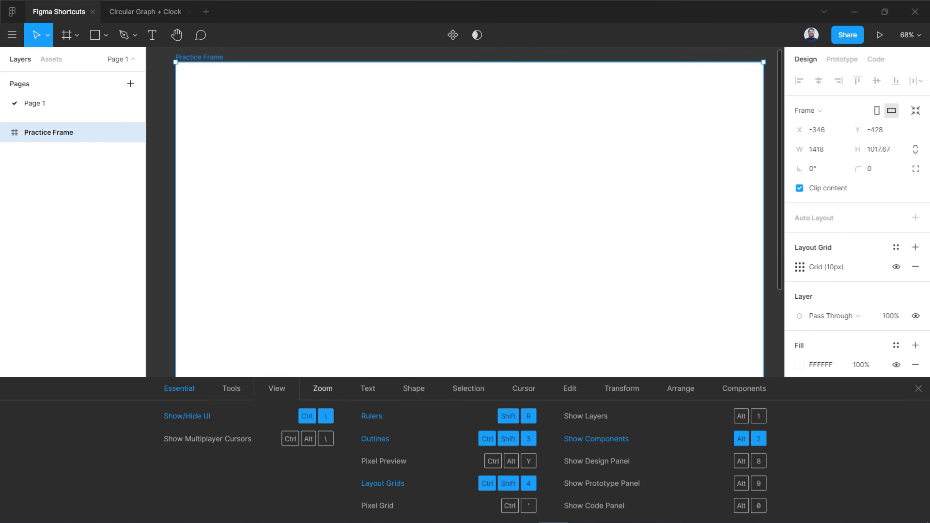
pyautogui.click(322, 388)
pyautogui.click(368, 388)
pyautogui.click(414, 388)
pyautogui.click(469, 388)
pyautogui.click(524, 388)
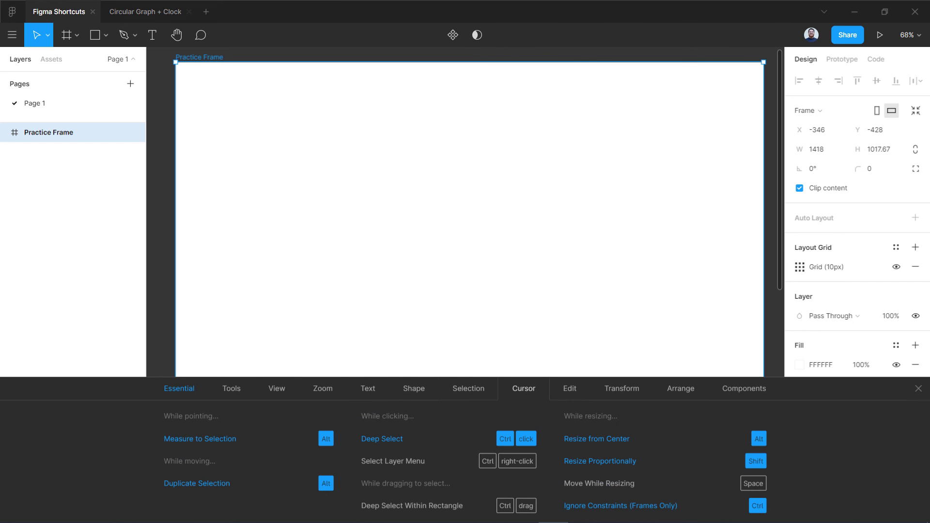
pyautogui.click(570, 388)
pyautogui.click(621, 388)
pyautogui.click(680, 388)
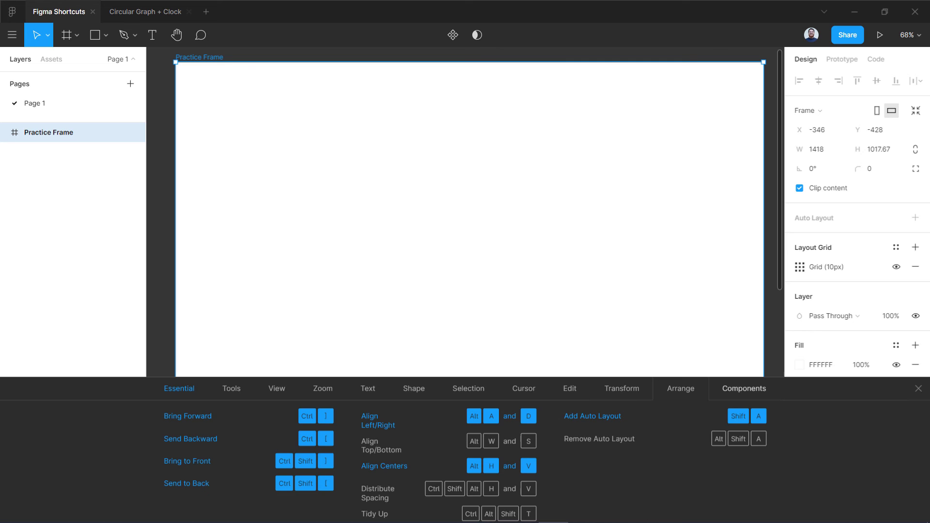
pyautogui.click(744, 388)
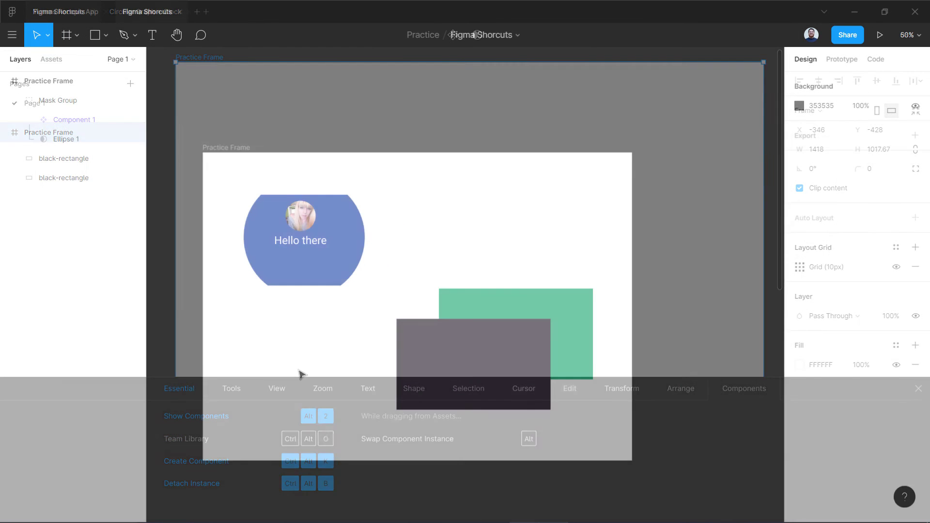